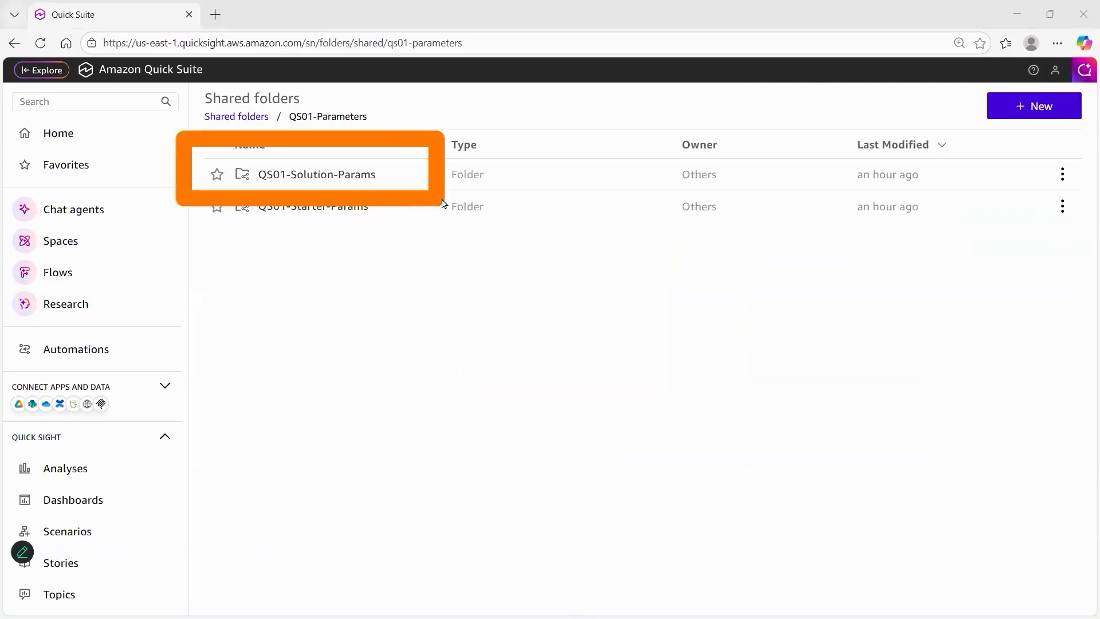
Open the Param-Navigation-Solution analysis from the QS01-Solution-Params folder and show its Details sheet
left_click(370, 184)
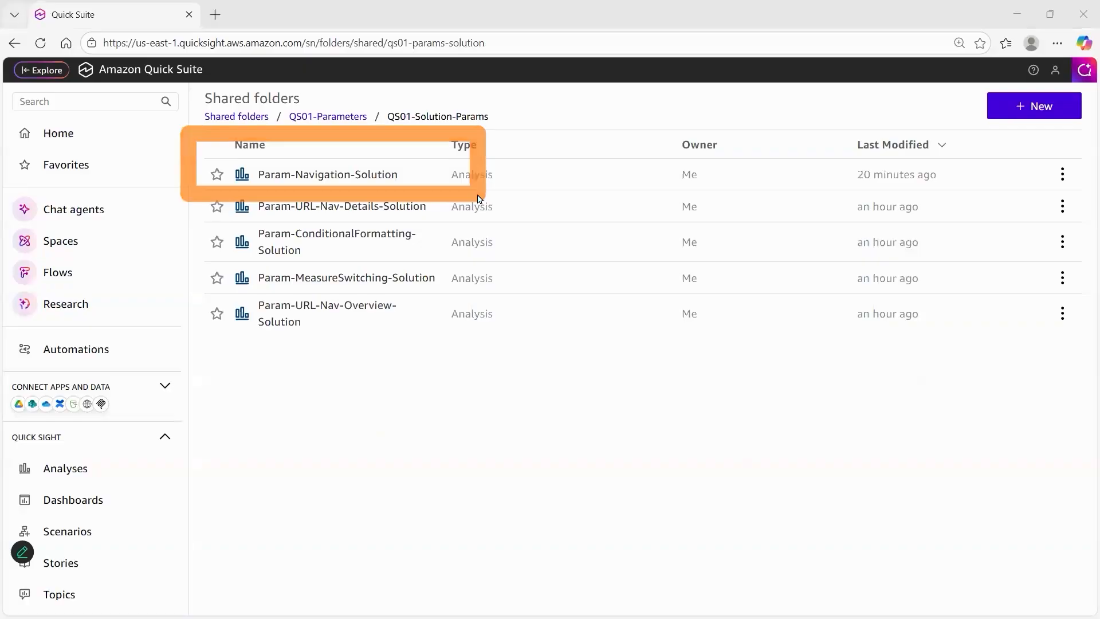
left_click(335, 175)
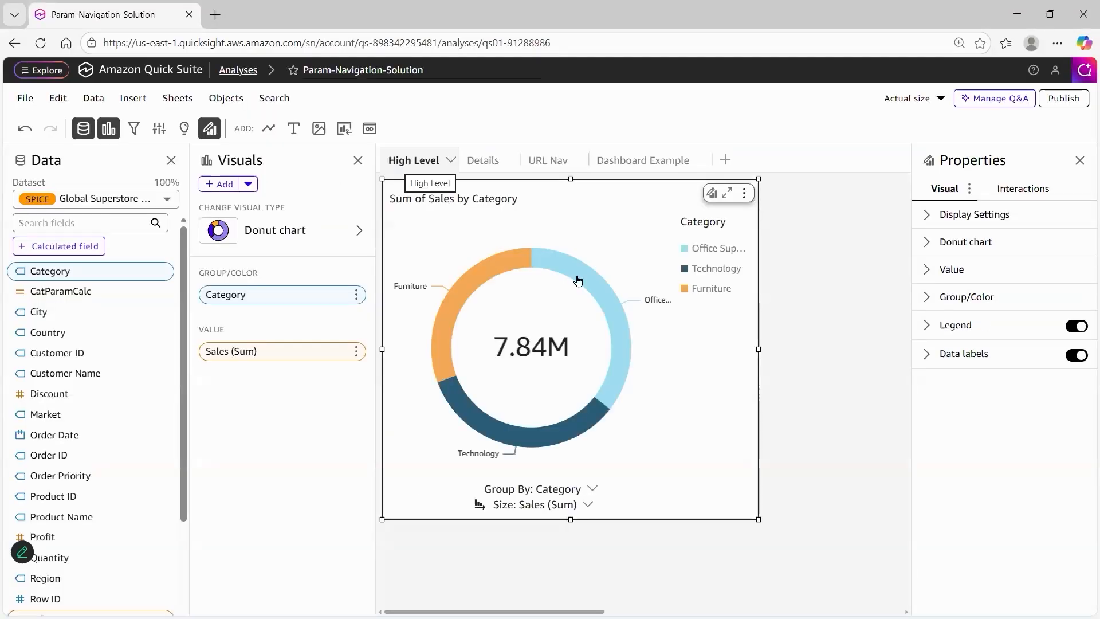
left_click(487, 163)
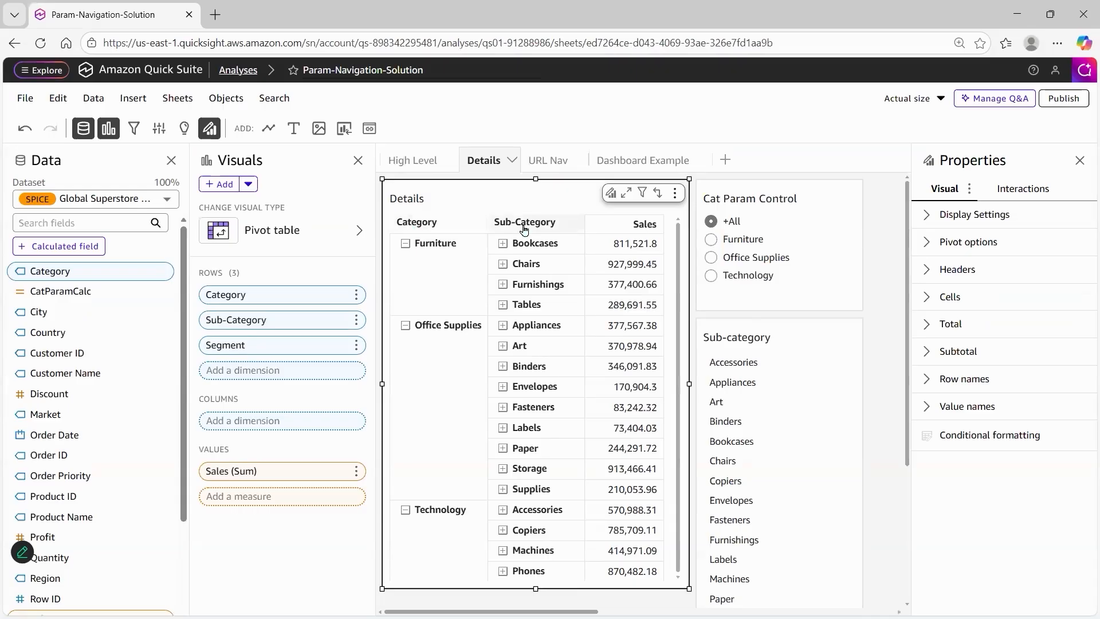
Expand the Bookcases row in the Details pivot table to view its segments, and collapse it again
left_click(502, 244)
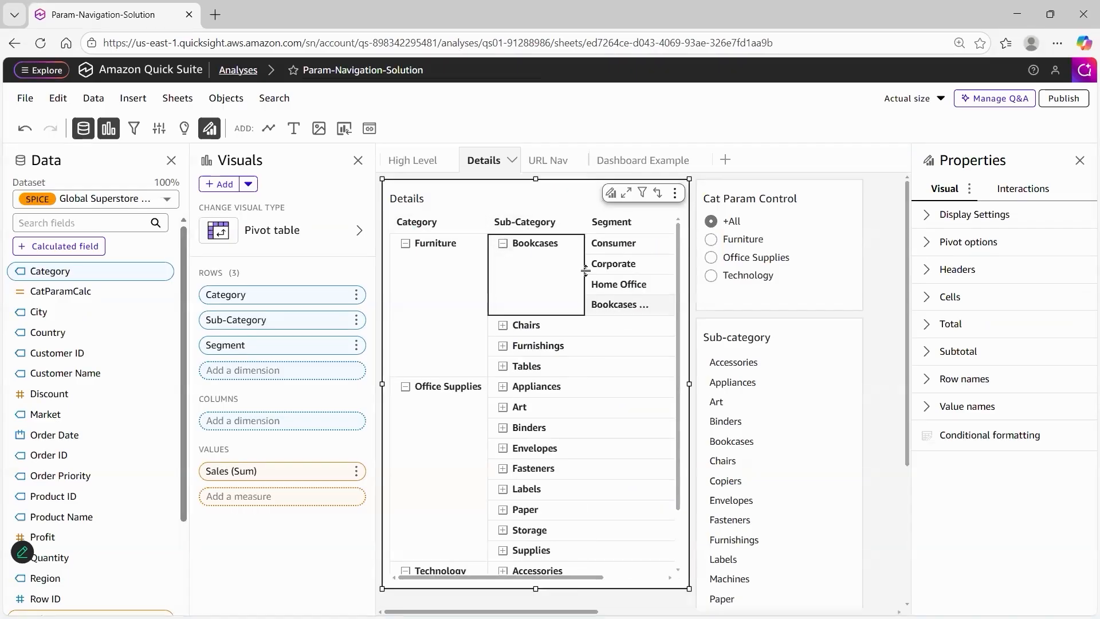
left_click(503, 243)
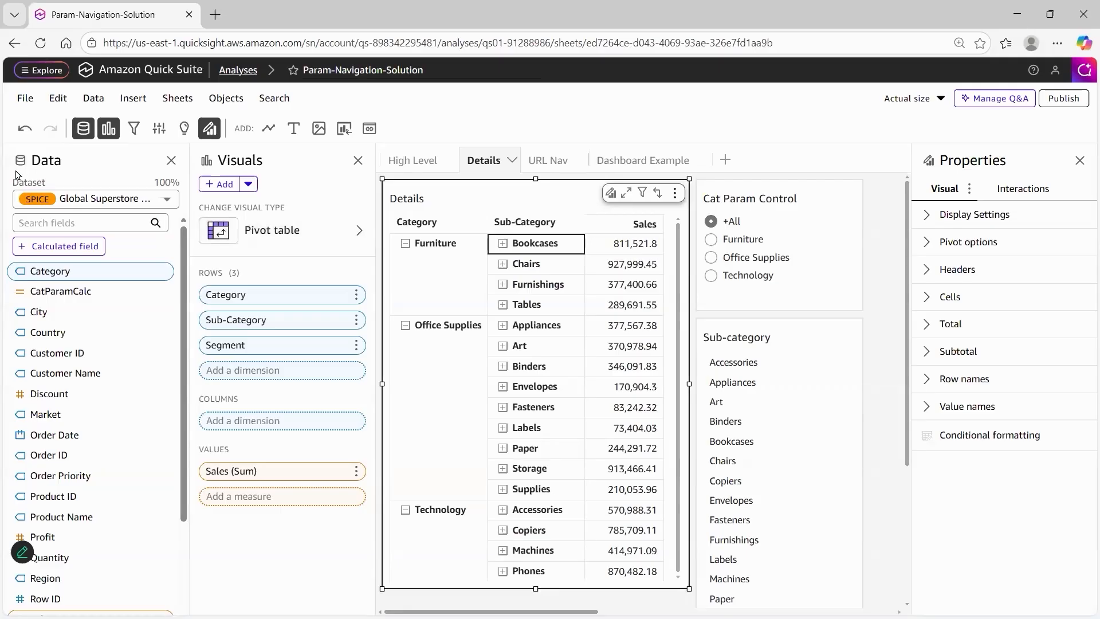
key("Escape")
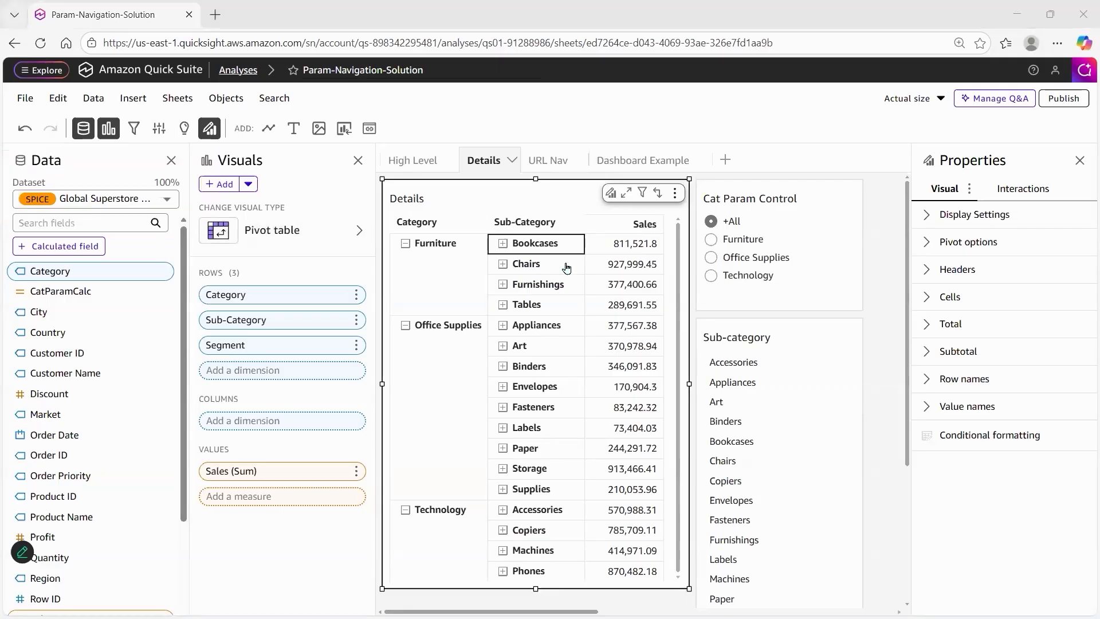
Test Cat Param Control by selecting Furniture, Office Supplies, Technology and Furniture again to examine the filtered Details pivot table
left_click(769, 195)
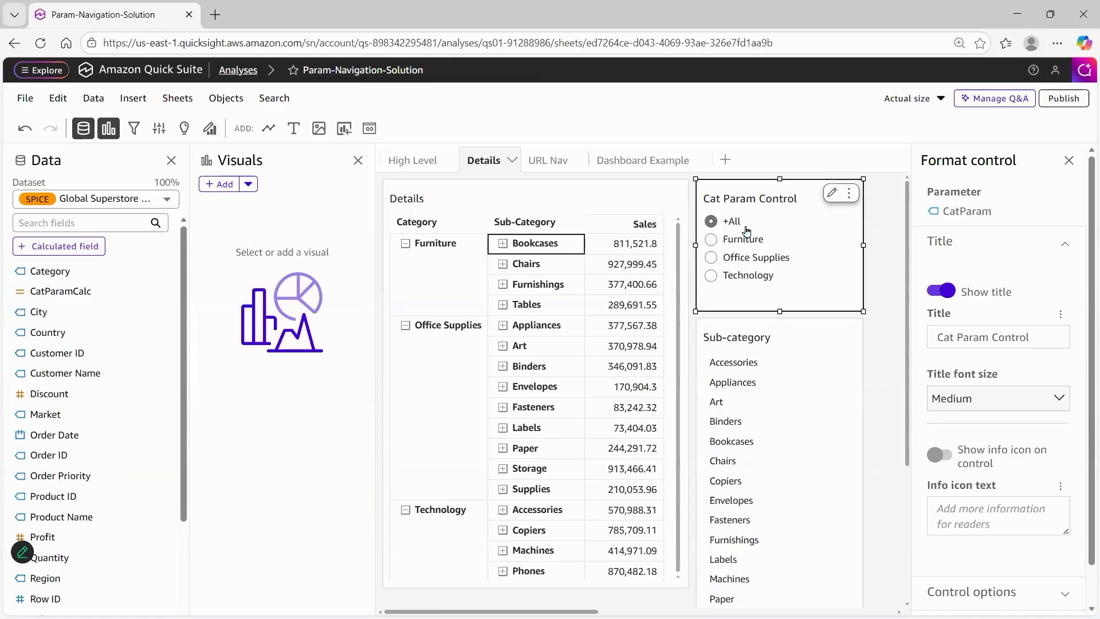
left_click(711, 239)
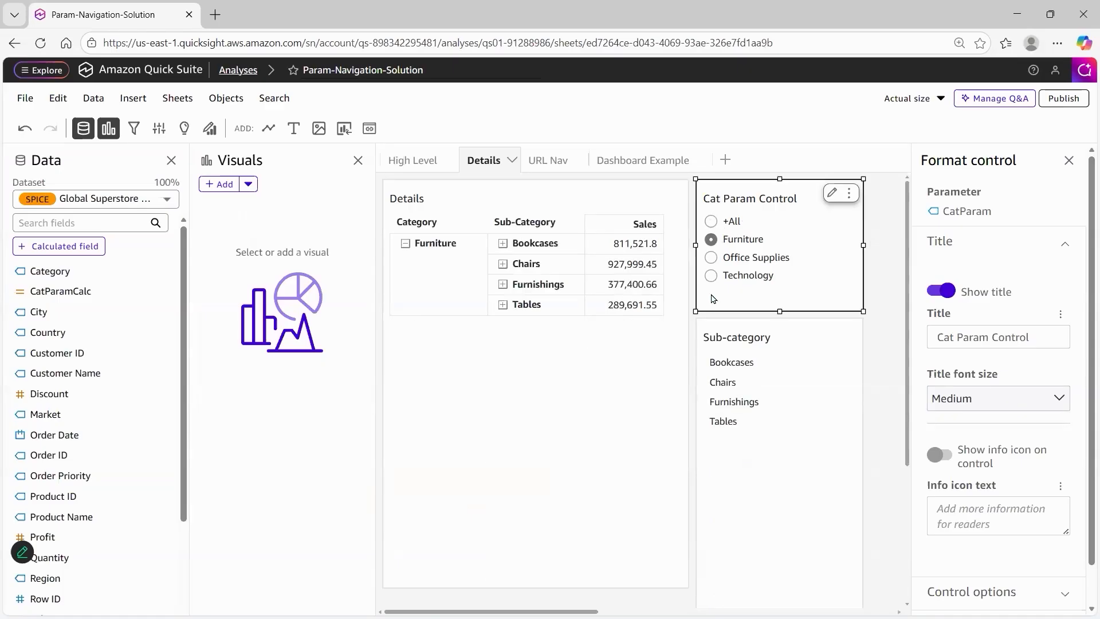
left_click(711, 257)
left_click(711, 275)
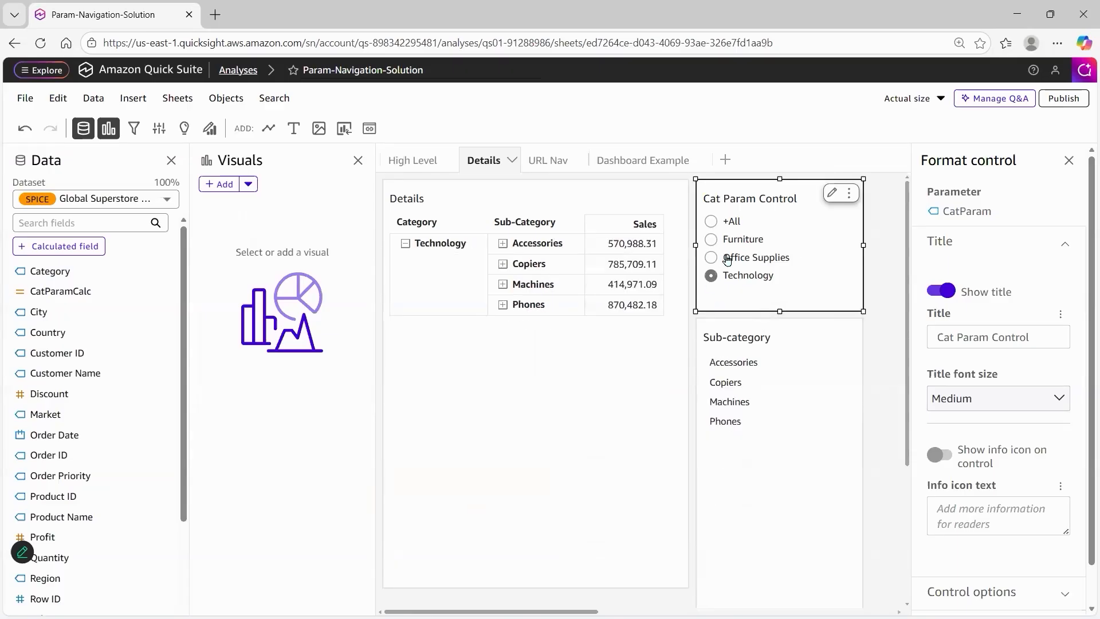
left_click(711, 240)
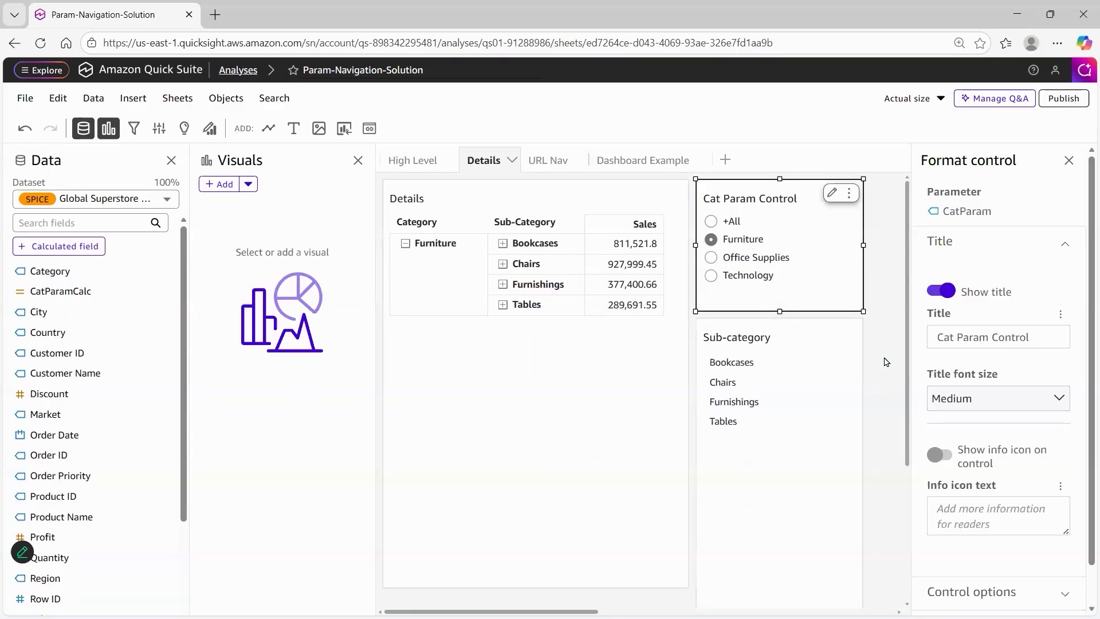
Examine how the Sub-category table responds to Office Supplies, +All and Furniture in Cat Param Control, ending on +All
mouse_move(689, 318)
left_mouse_down()
mouse_move(789, 472)
mouse_move(889, 520)
left_mouse_up()
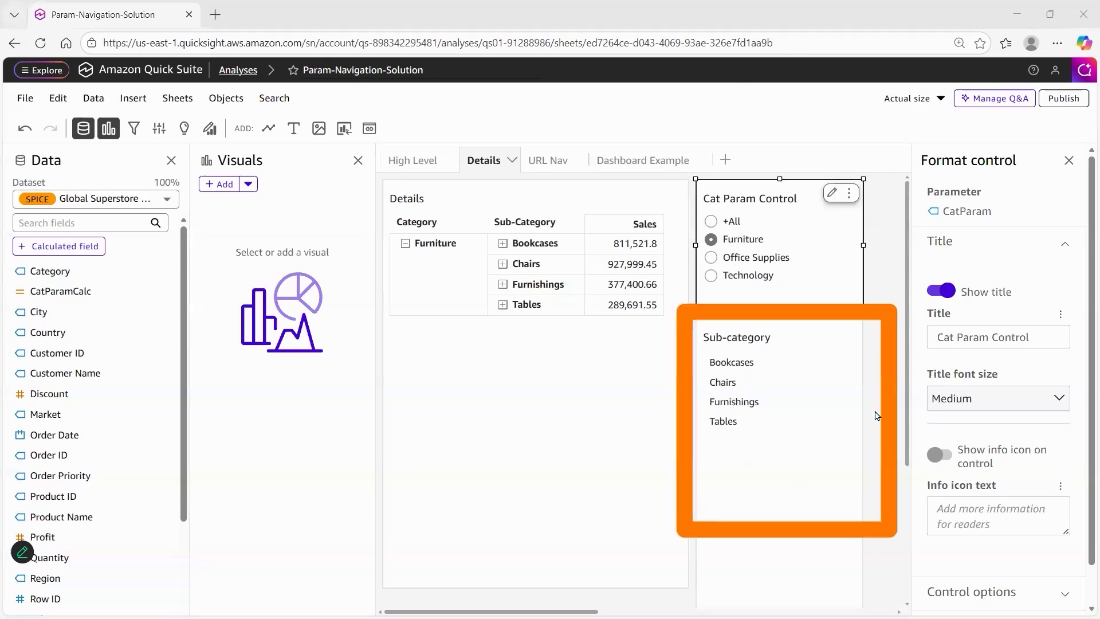
left_click(713, 257)
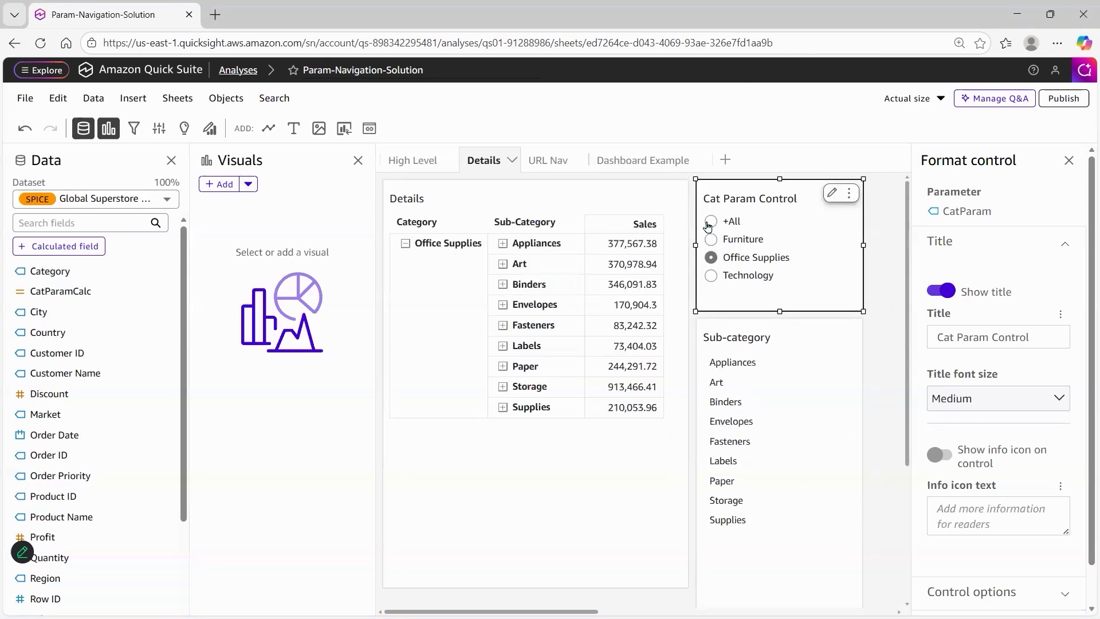
left_click(709, 223)
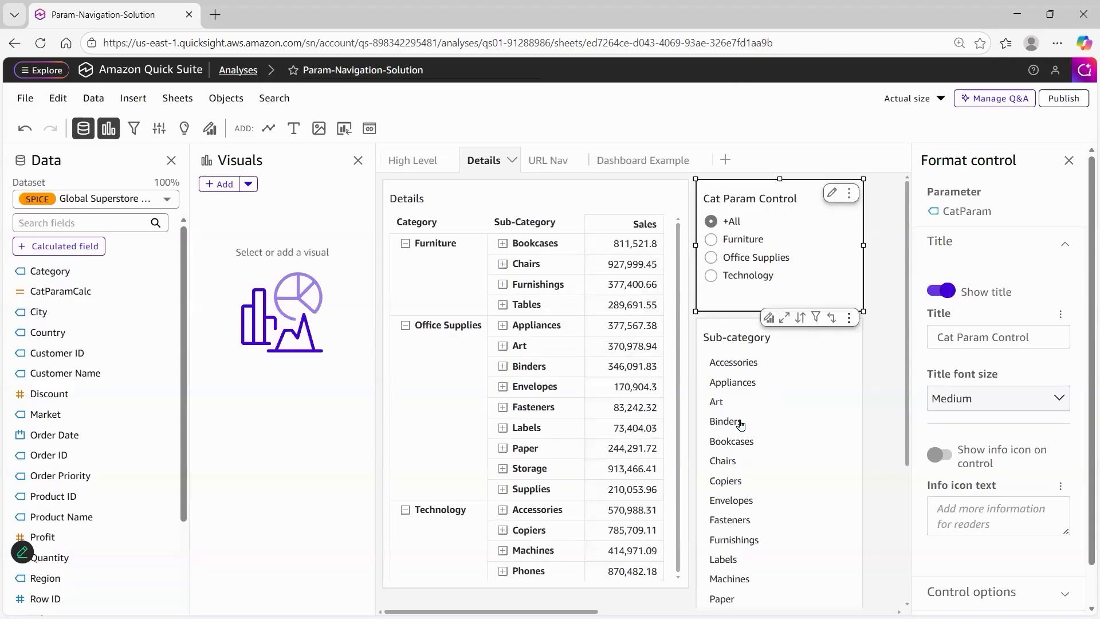
left_click(712, 241)
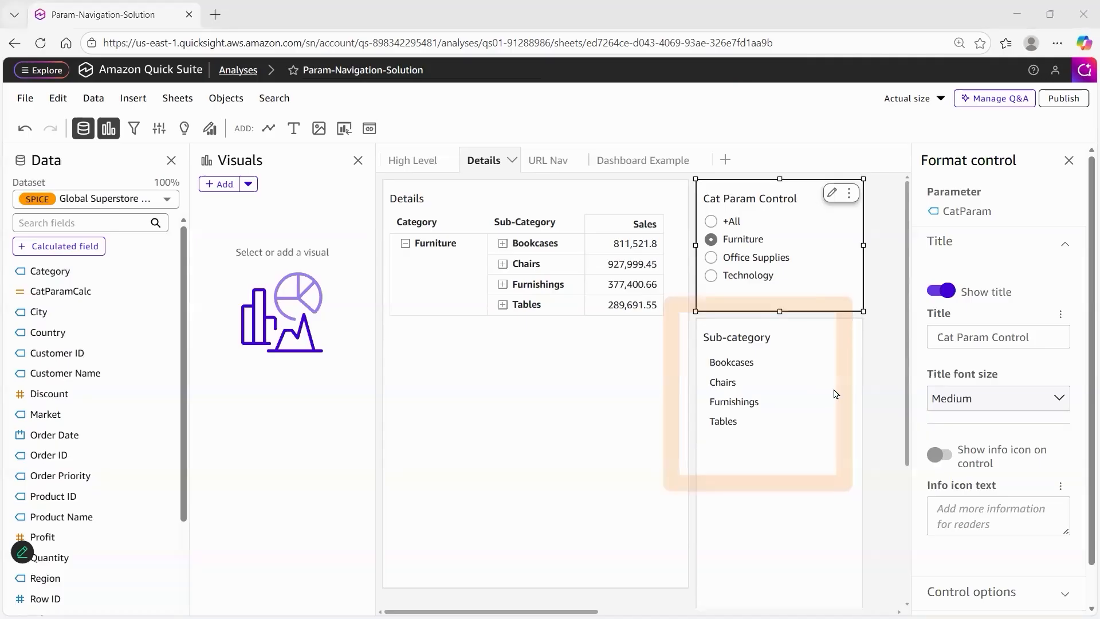
left_click(741, 345)
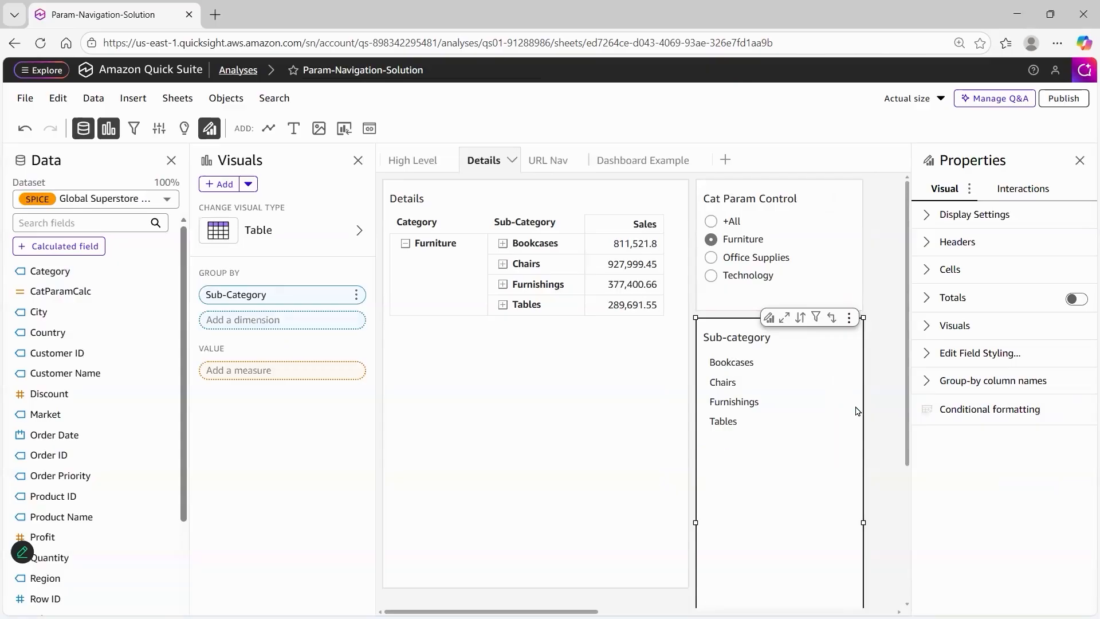
left_click(711, 221)
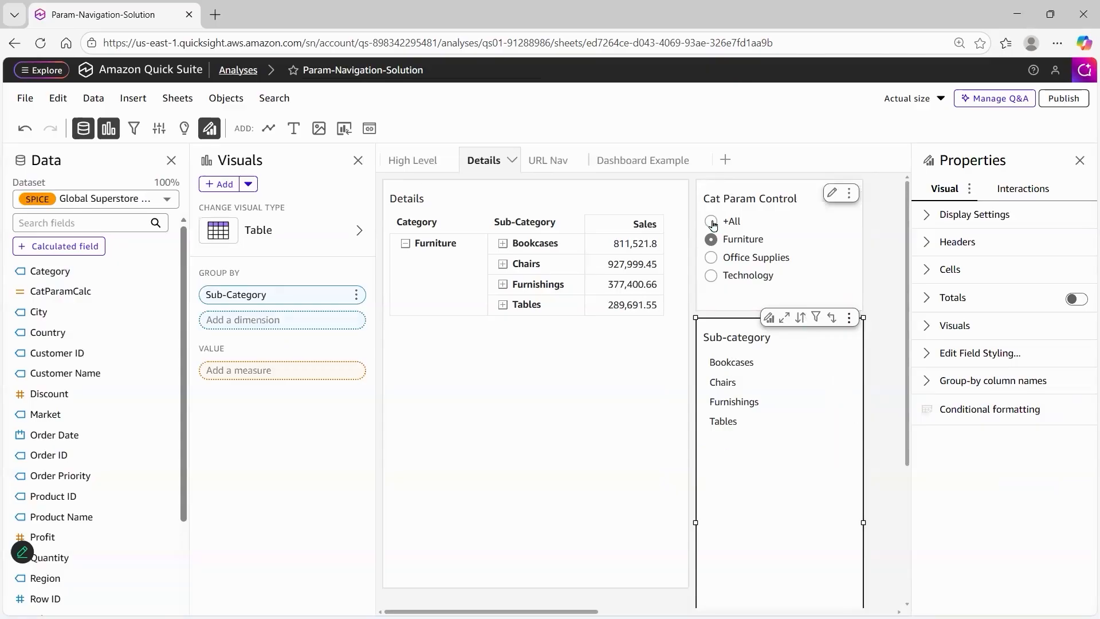
Use the Technology slice of the High Level sheet's donut chart to run its Navigate to Details action
left_click(421, 163)
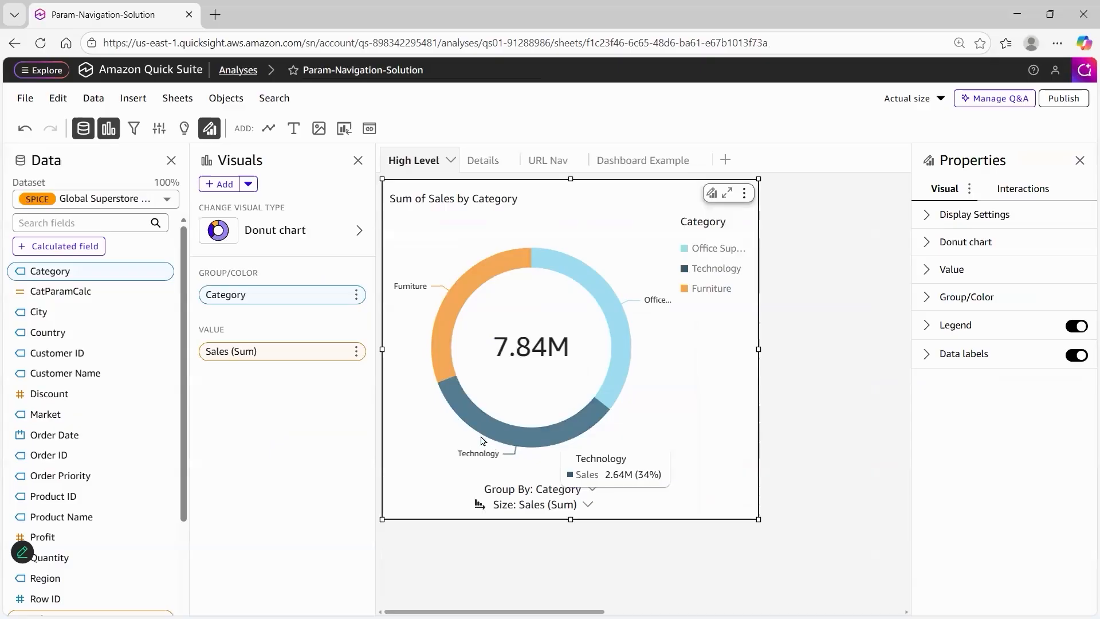
left_click(566, 435)
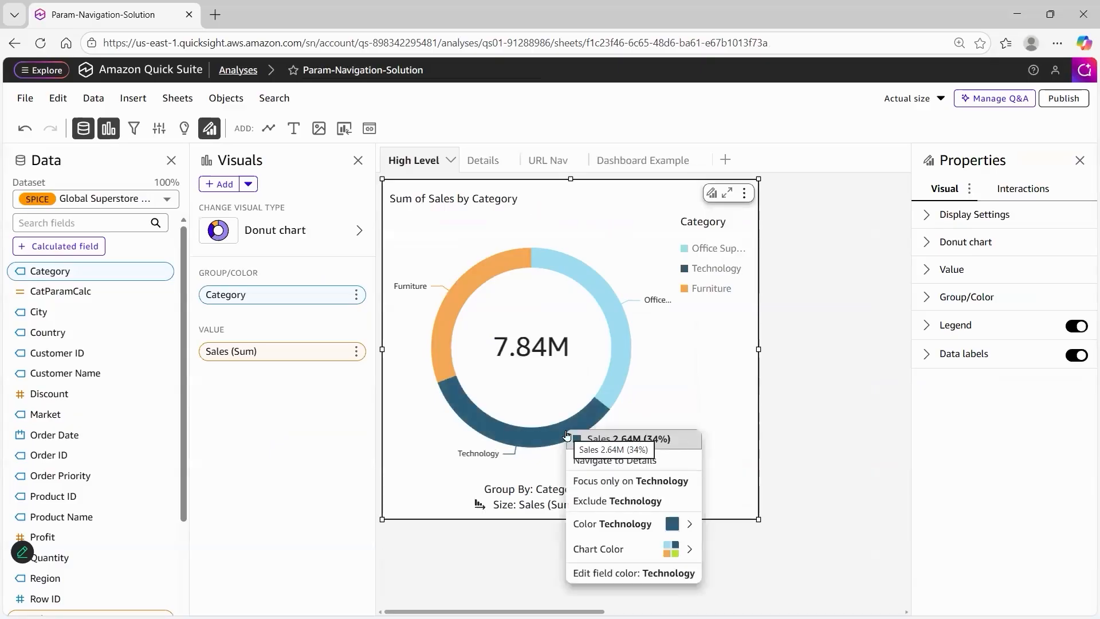
left_click(671, 466)
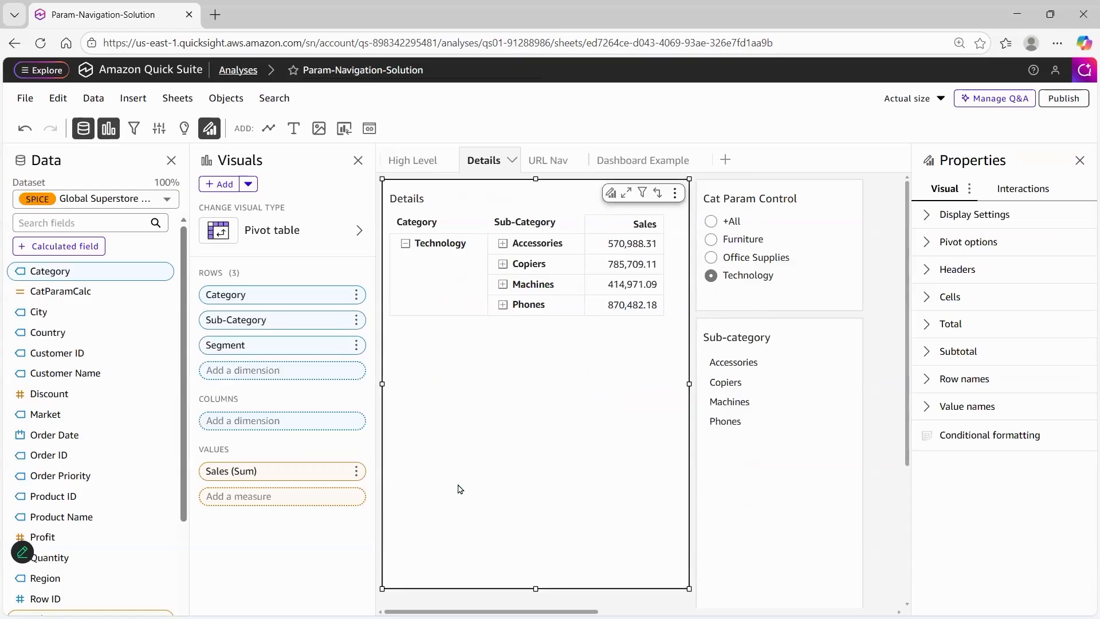
left_click_drag(444, 507, 437, 263)
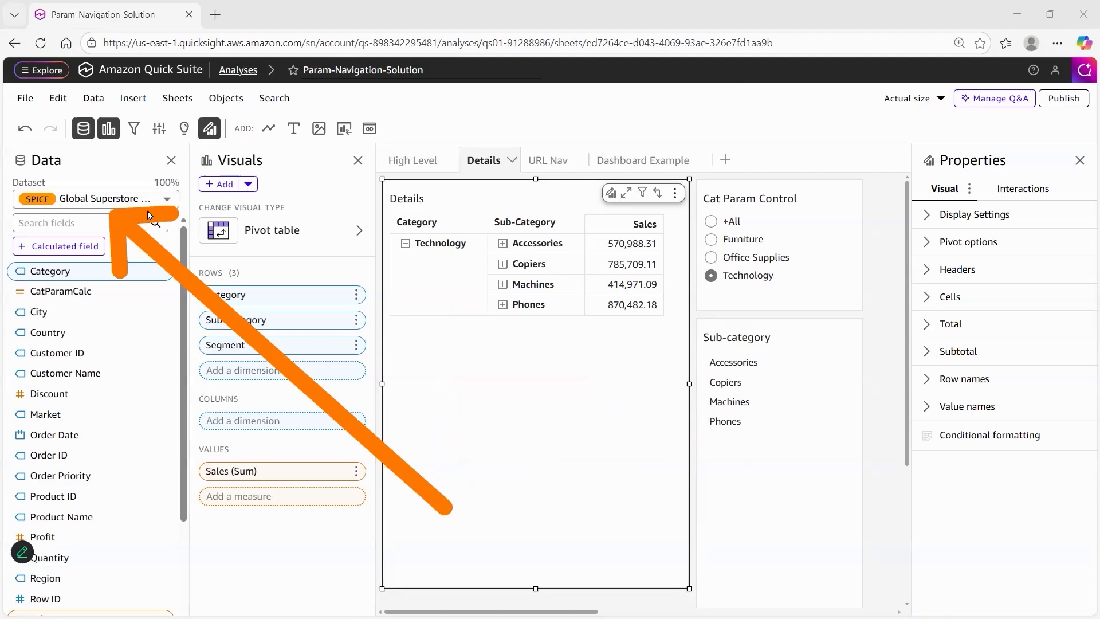
Open the Param-Navigation-Starter analysis from the shared folder QS01-Parameters / QS01-Starter-Params and go to its Details sheet
left_click(145, 77)
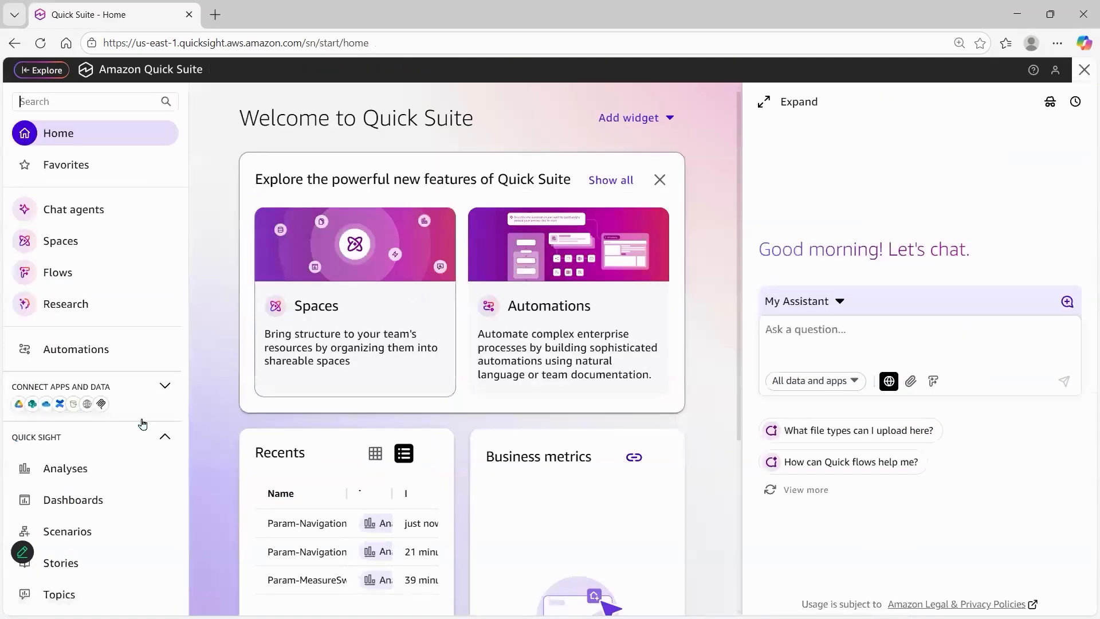
scroll(143, 424, "down", 2)
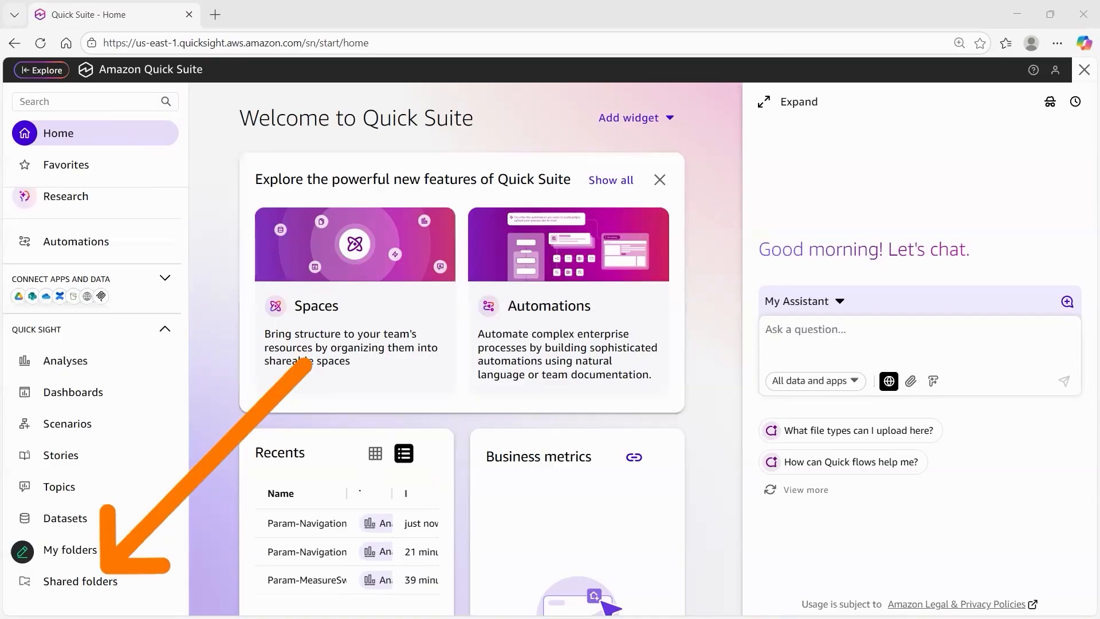
left_click(64, 582)
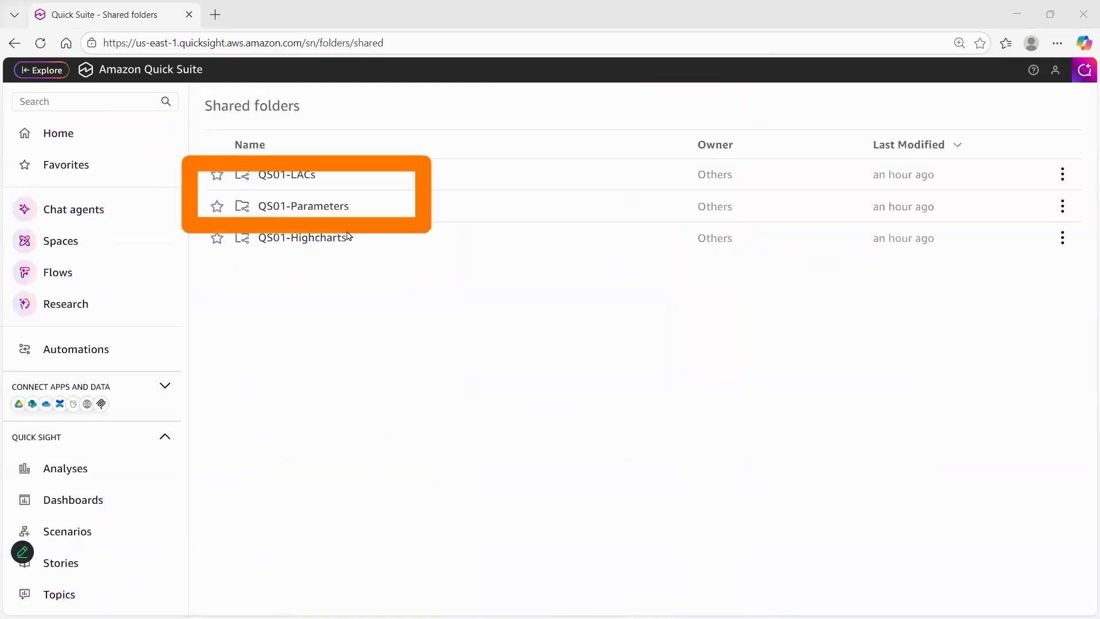
left_click(313, 211)
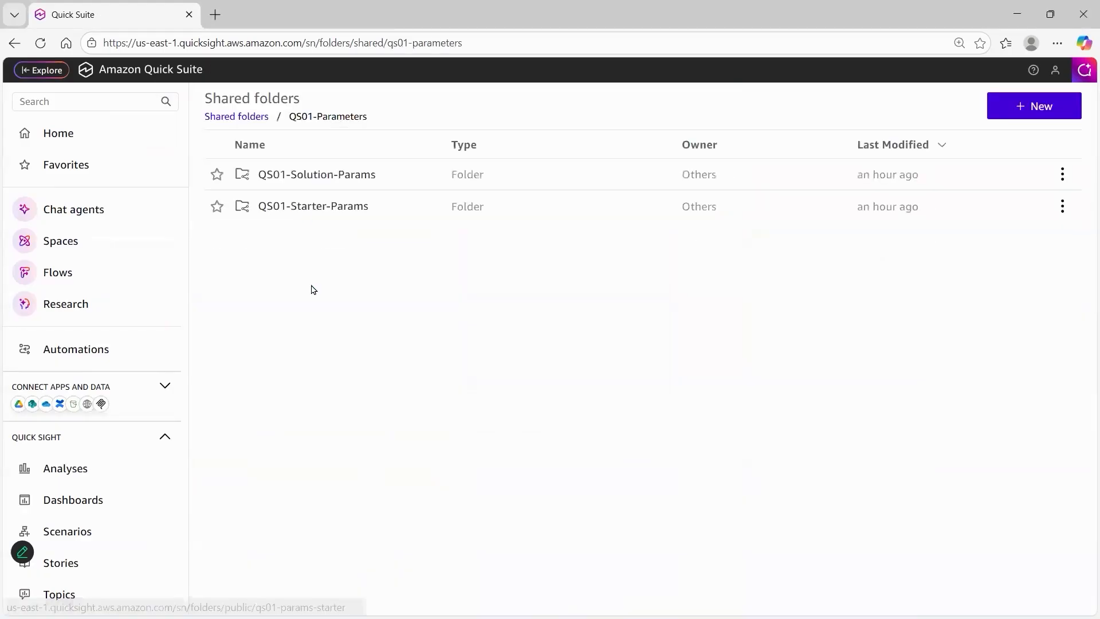
left_click(298, 208)
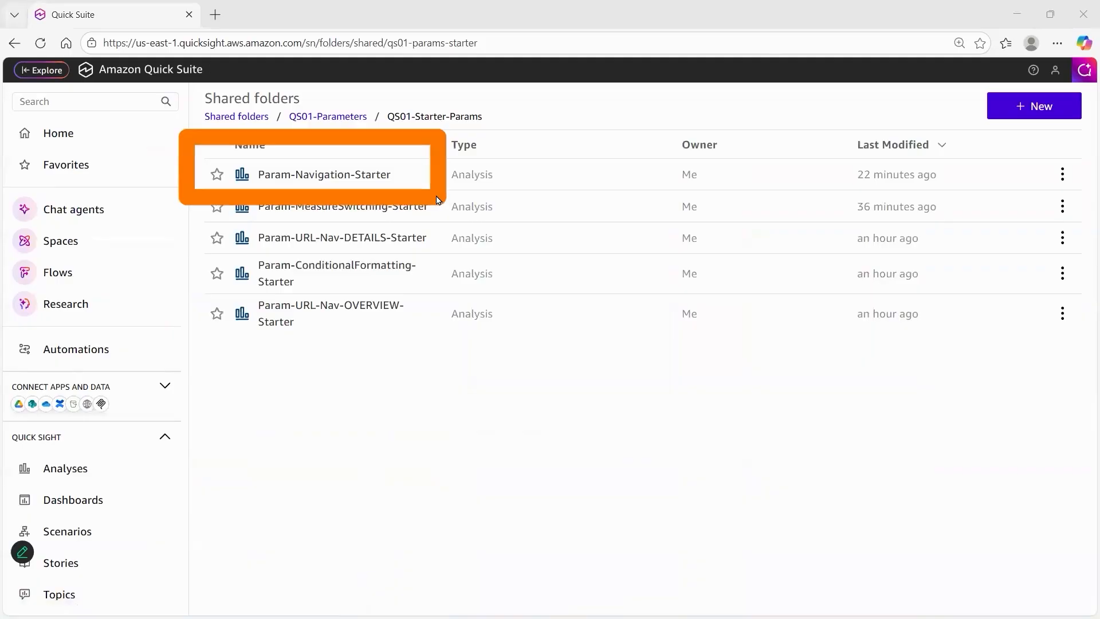
left_click(347, 178)
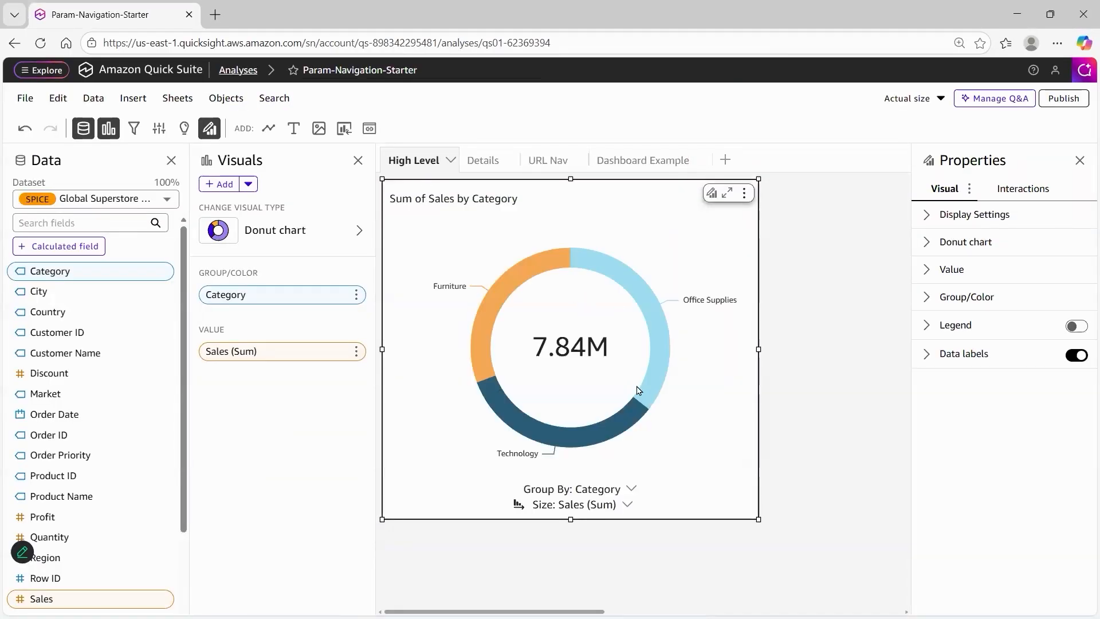
left_click(483, 161)
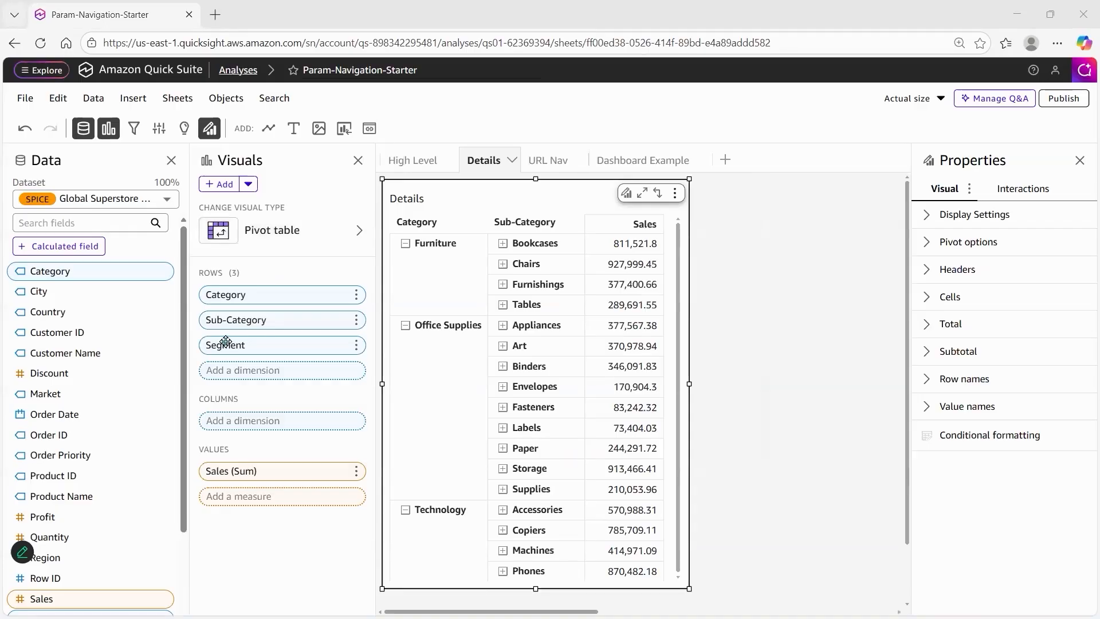
Create a single-value string parameter named CatParam with the static default value +All
left_click(164, 141)
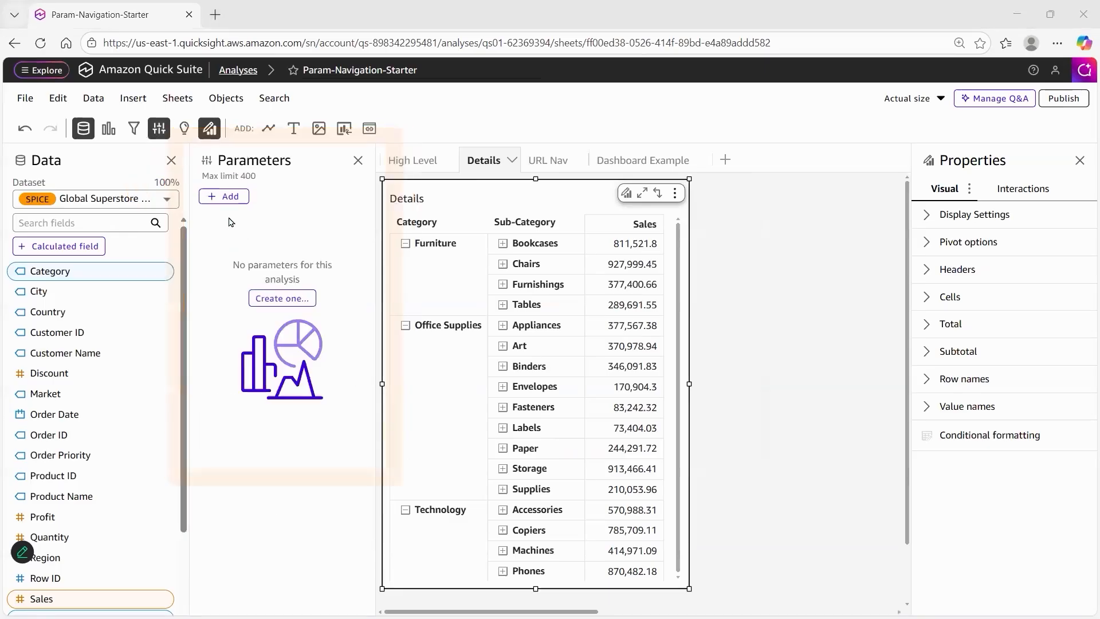
left_click(228, 198)
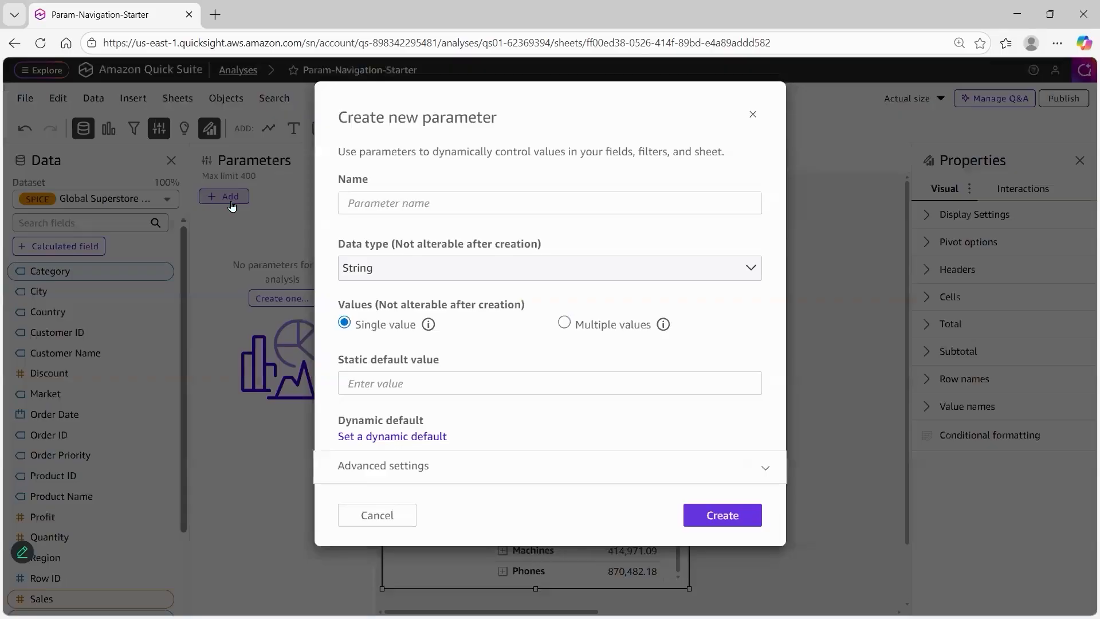
left_click(410, 205)
key("ctrl+grave")
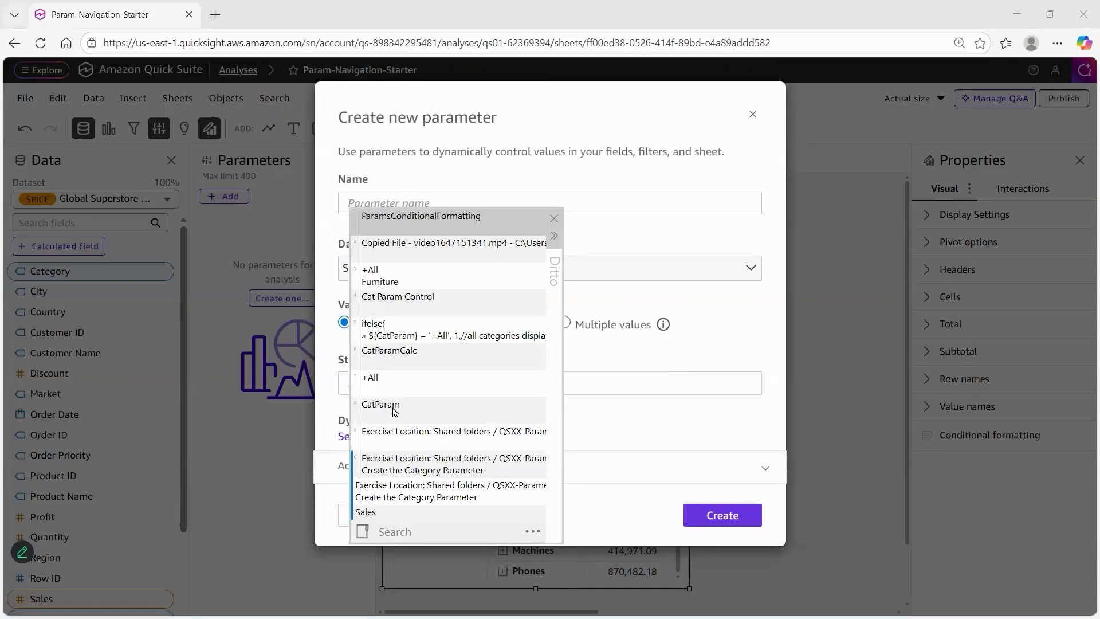
double_click(395, 411)
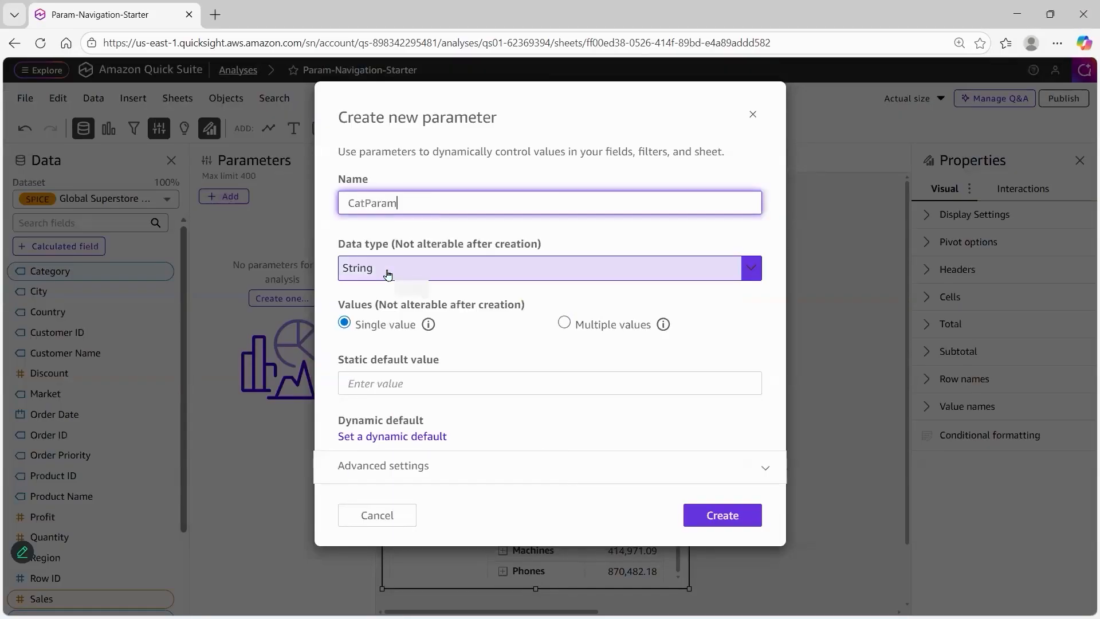
left_click(394, 379)
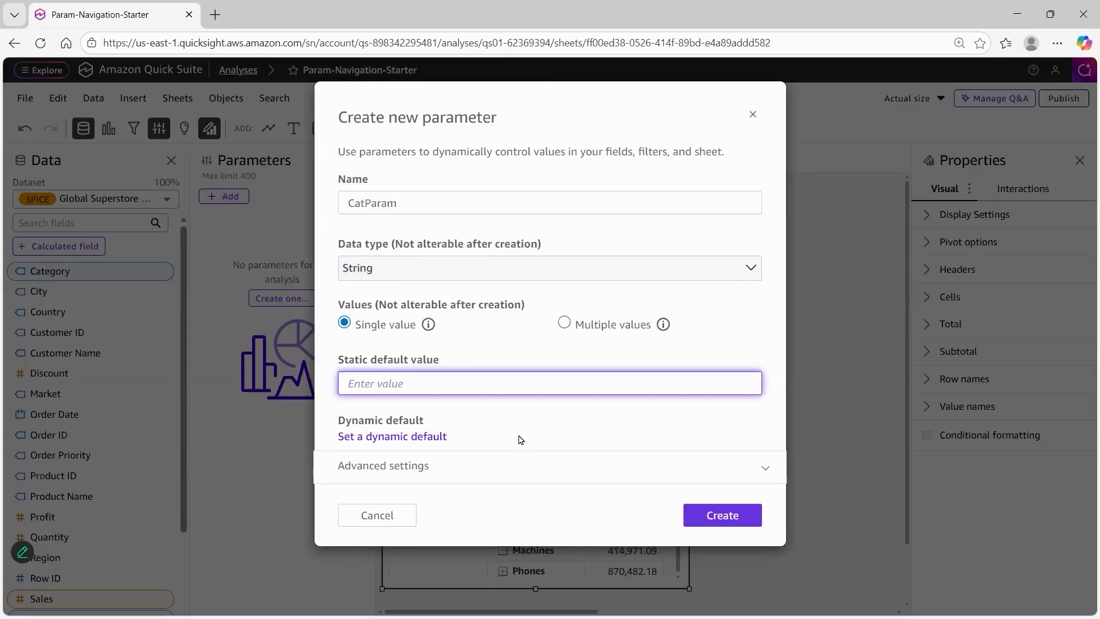
type("+All")
left_click(721, 515)
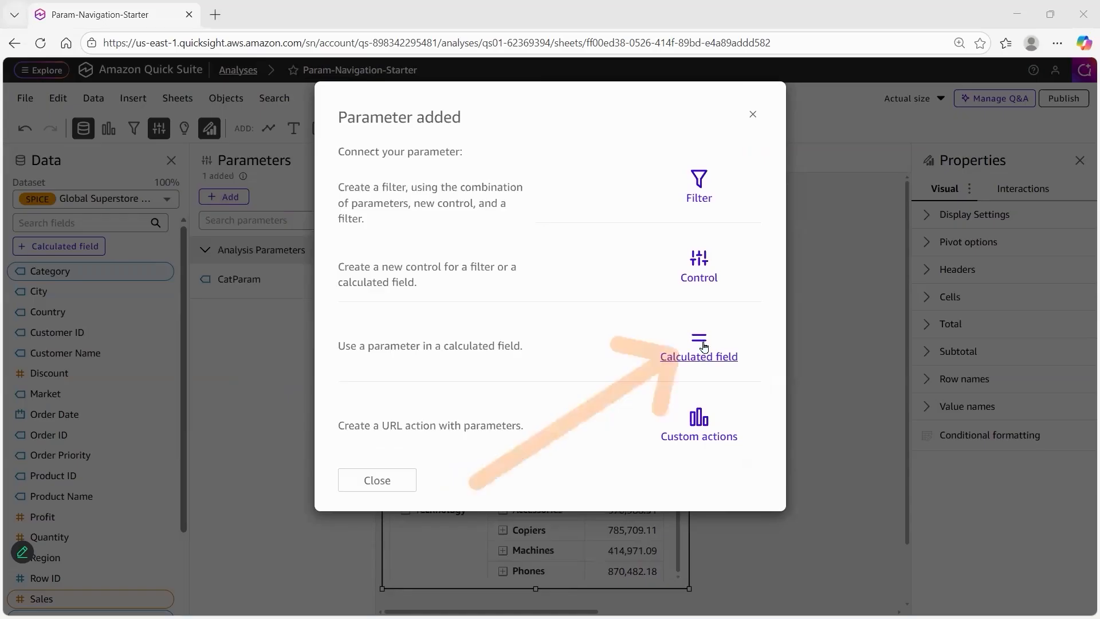
Create a calculated field named CatParamCalc with ifelse(${CatParam} = '+All', 1, ${CatParam} = Category, 1, 0), commenting both conditions as all categories or only one category displaying
left_click(674, 355)
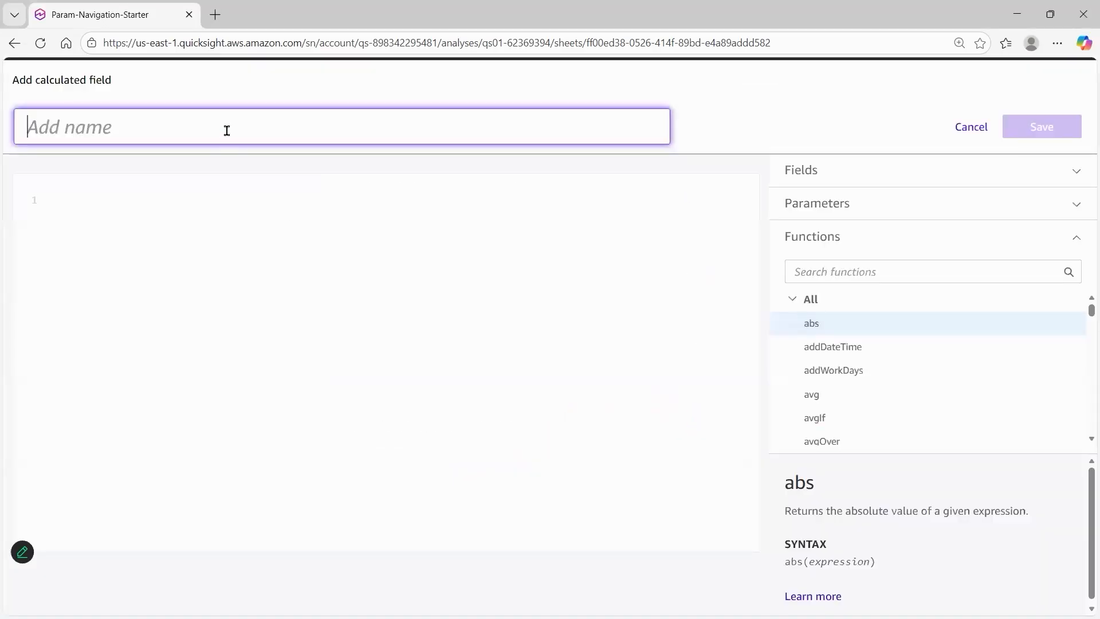
key("ctrl+grave")
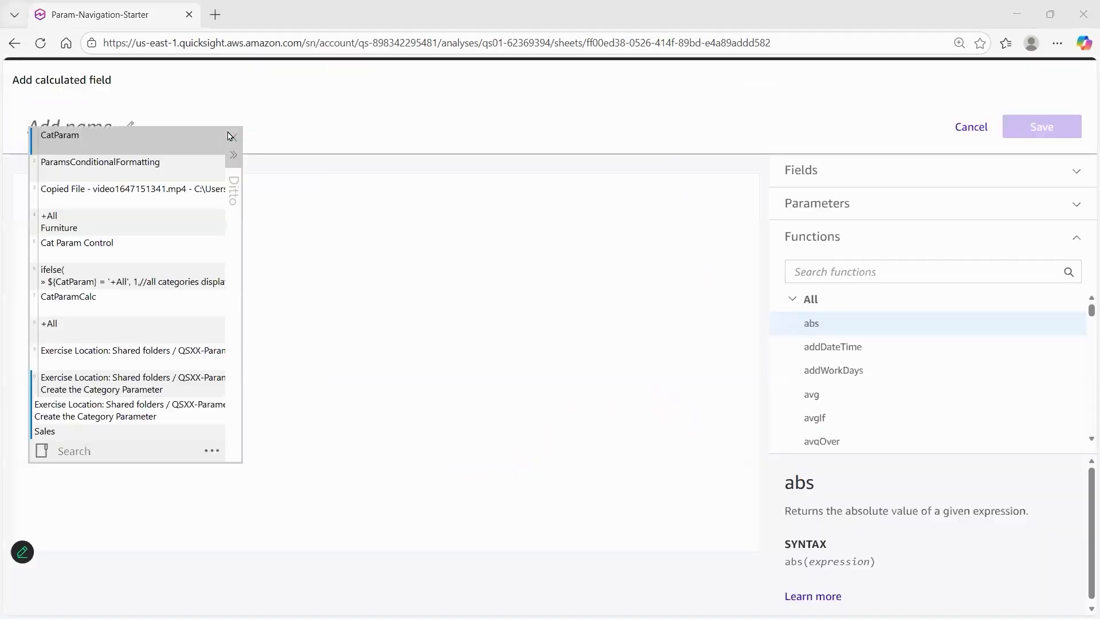
double_click(94, 299)
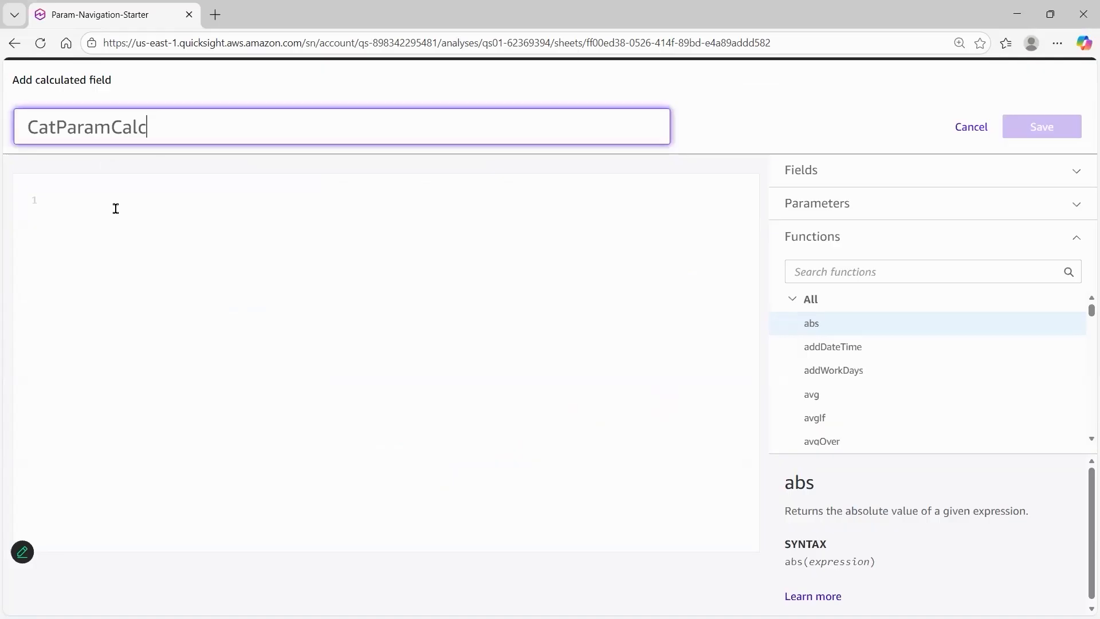
left_click(105, 218)
key("ctrl+grave")
key("Return")
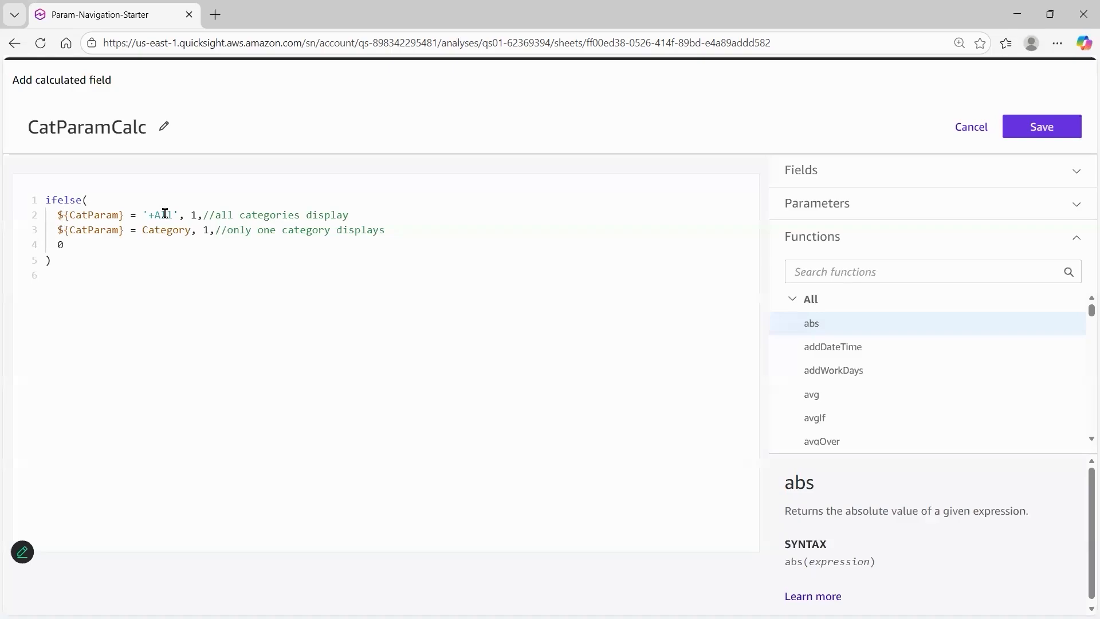
Examine the CatParamCalc formula: the +All condition, the Category condition, the value each returns and the accompanying comments
left_click_drag(179, 215, 71, 213)
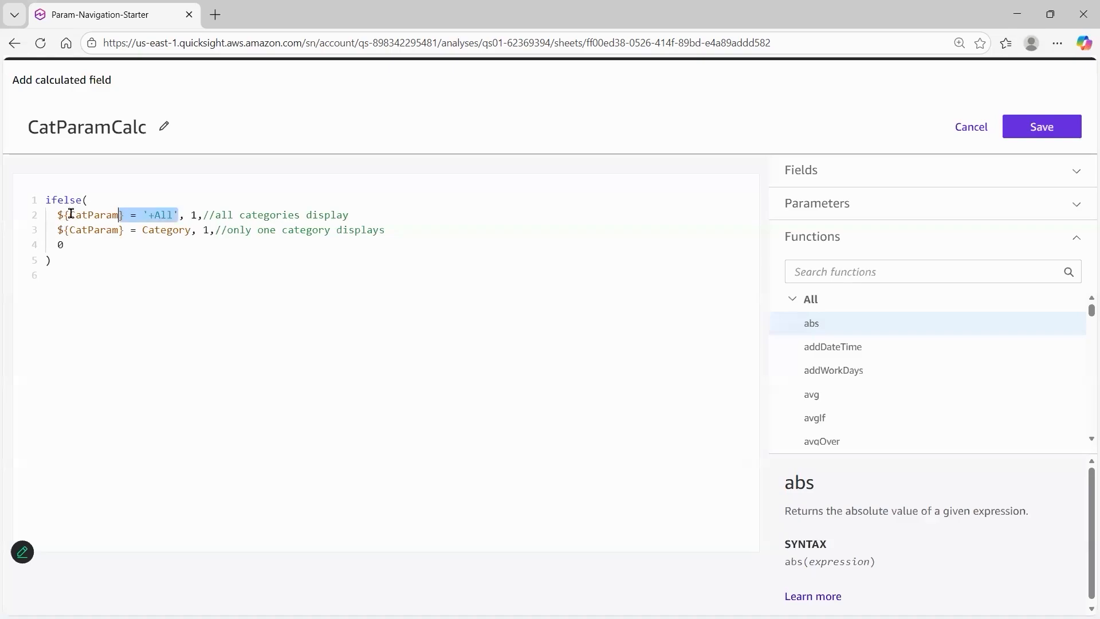
left_click(129, 215)
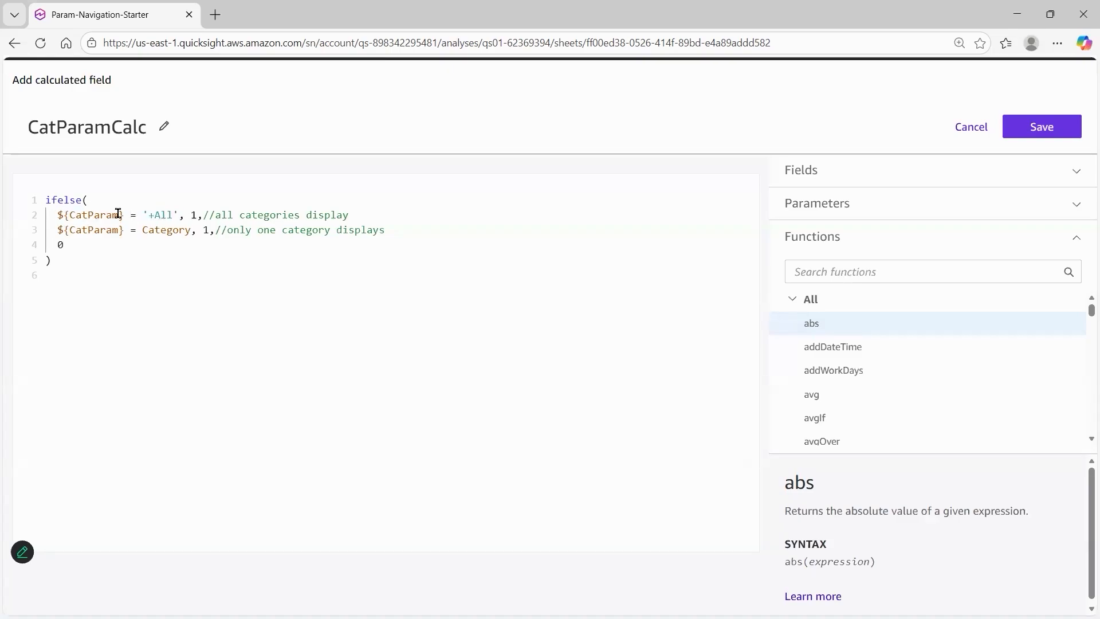
double_click(111, 222)
left_click(110, 215)
left_click_drag(149, 214, 155, 214)
left_click(184, 229)
left_click(188, 215)
left_click(209, 214)
left_click_drag(56, 230, 202, 227)
left_click(218, 230)
double_click(205, 229)
left_click(202, 257)
left_click(173, 215)
left_click(145, 216, "shift")
left_click(349, 215)
left_click(210, 215, "shift")
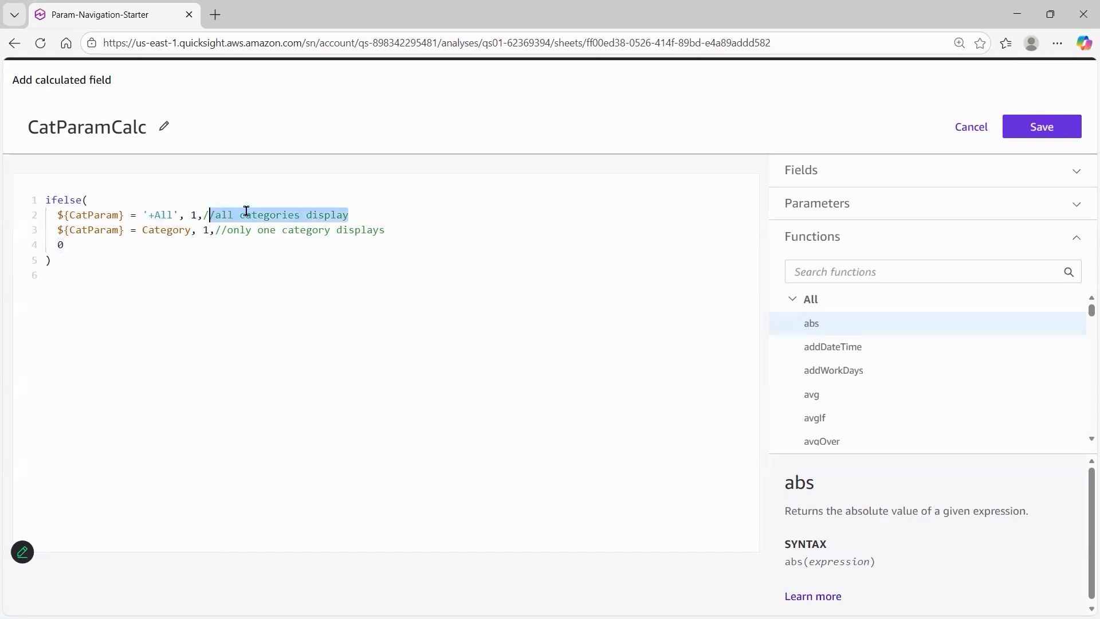
left_click(198, 215)
left_click(191, 215, "shift")
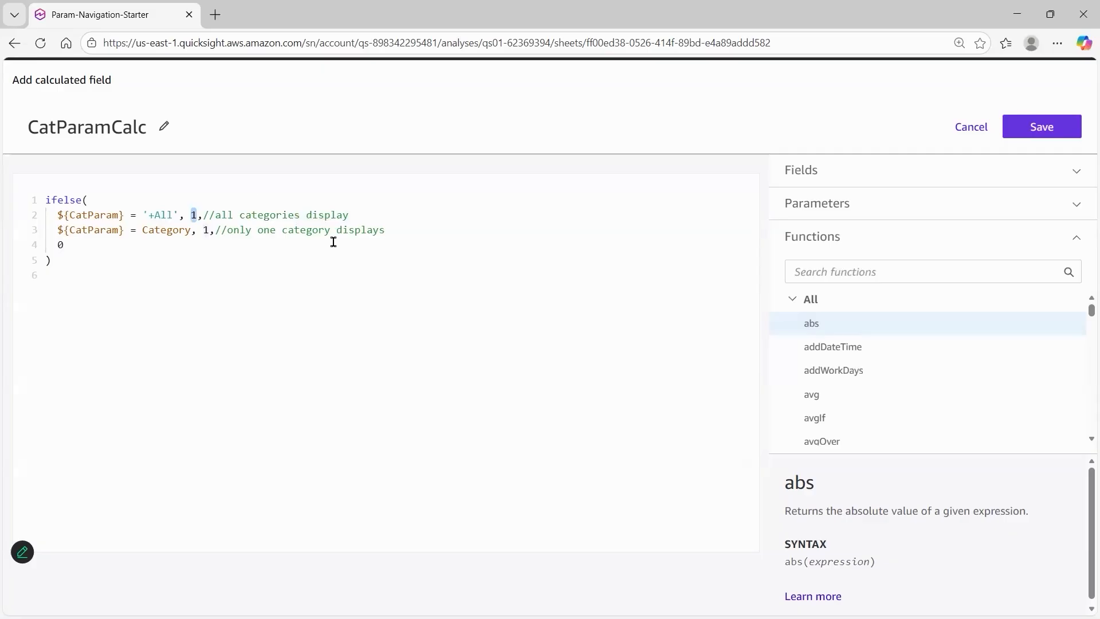
key("ctrl+Home")
left_click_drag(191, 230, 57, 230)
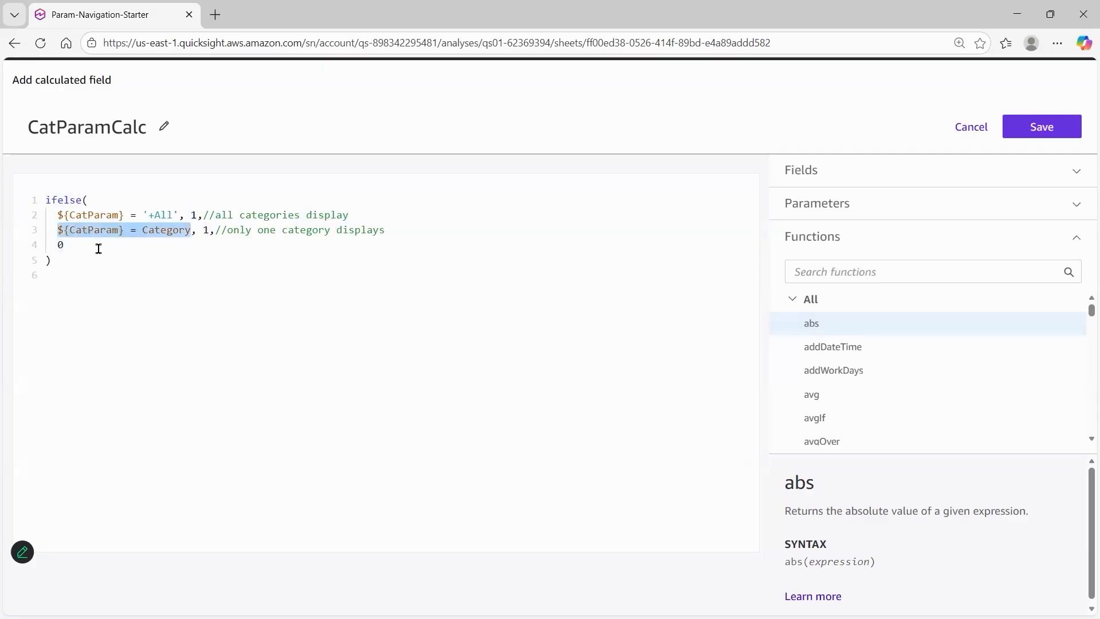
left_click(210, 230)
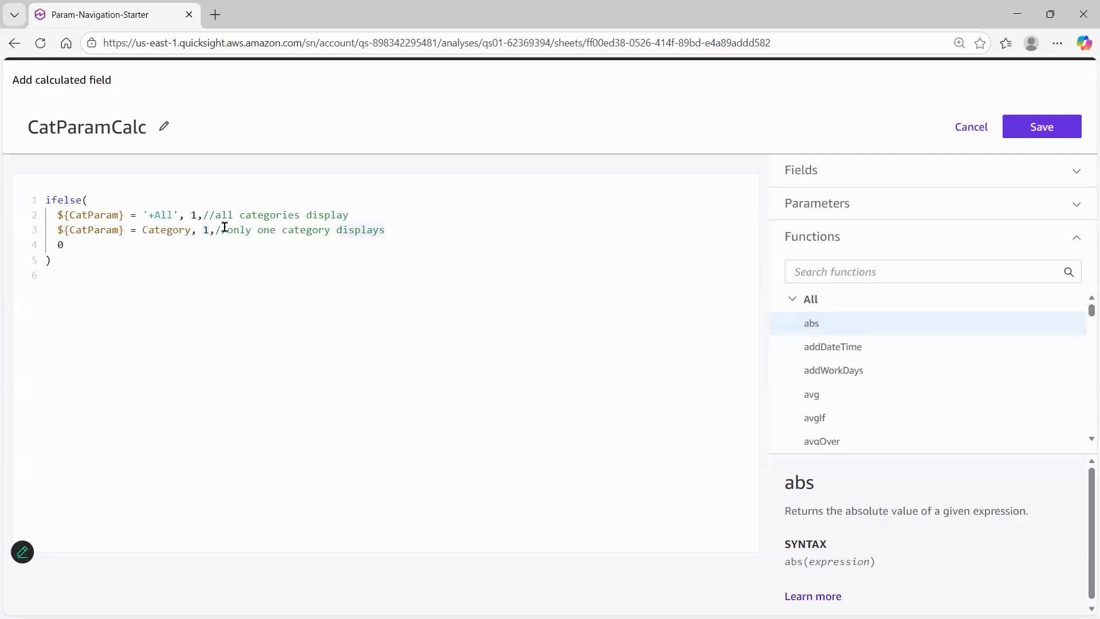
left_click_drag(223, 230, 385, 230)
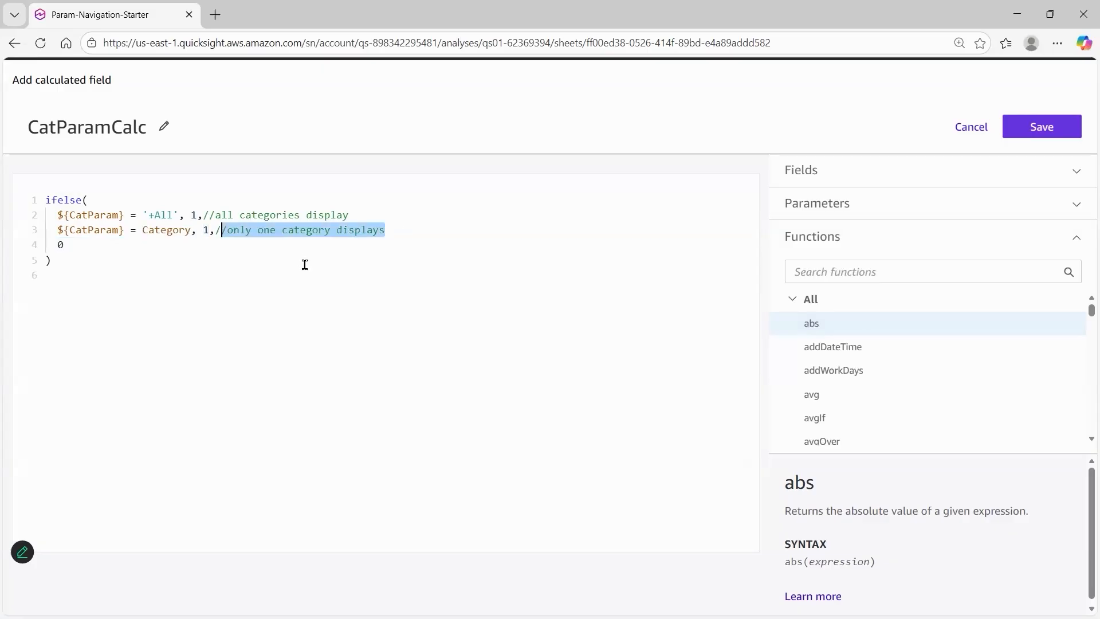
left_click(289, 300)
left_click_drag(143, 230, 191, 230)
left_click(195, 301)
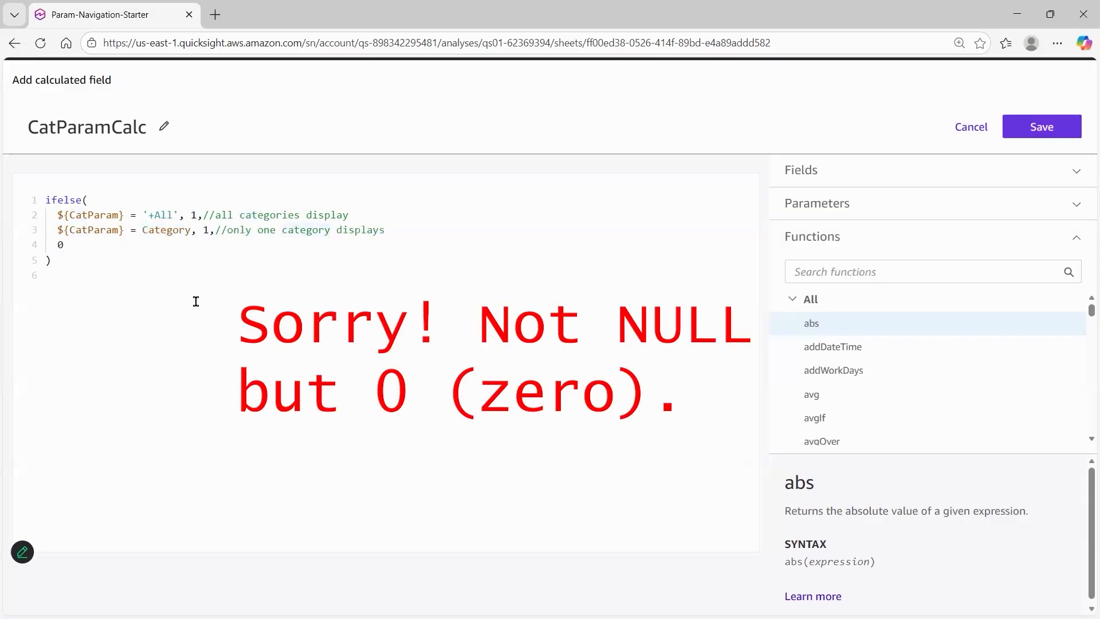
left_click(205, 230)
Save the calculated field and add a filter on CatParamCalc to the Details table
left_click(1026, 136)
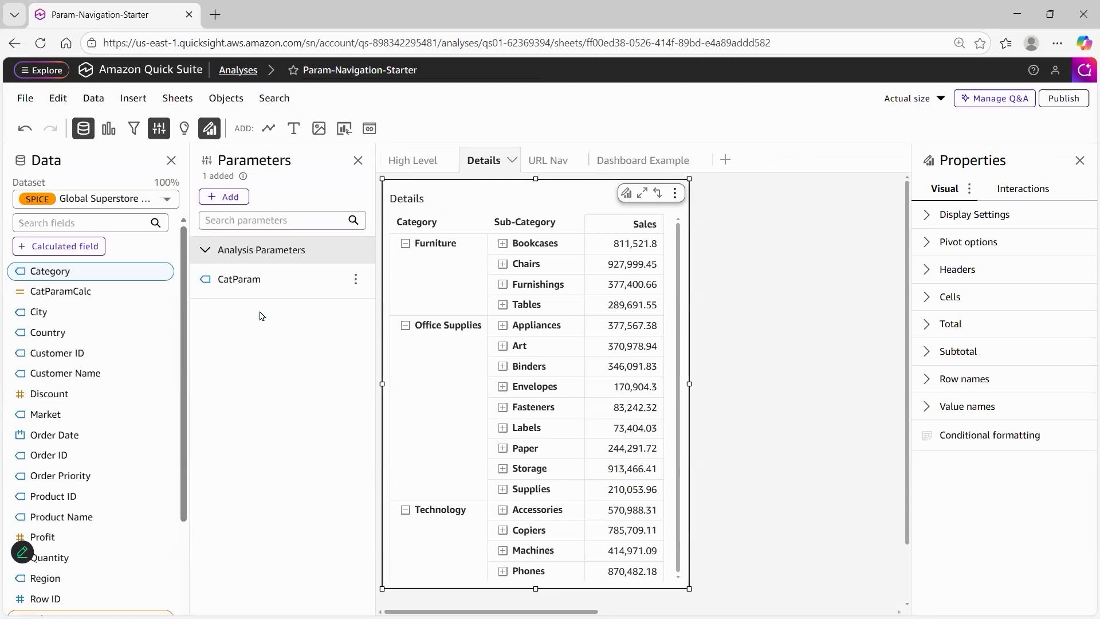
left_click(135, 130)
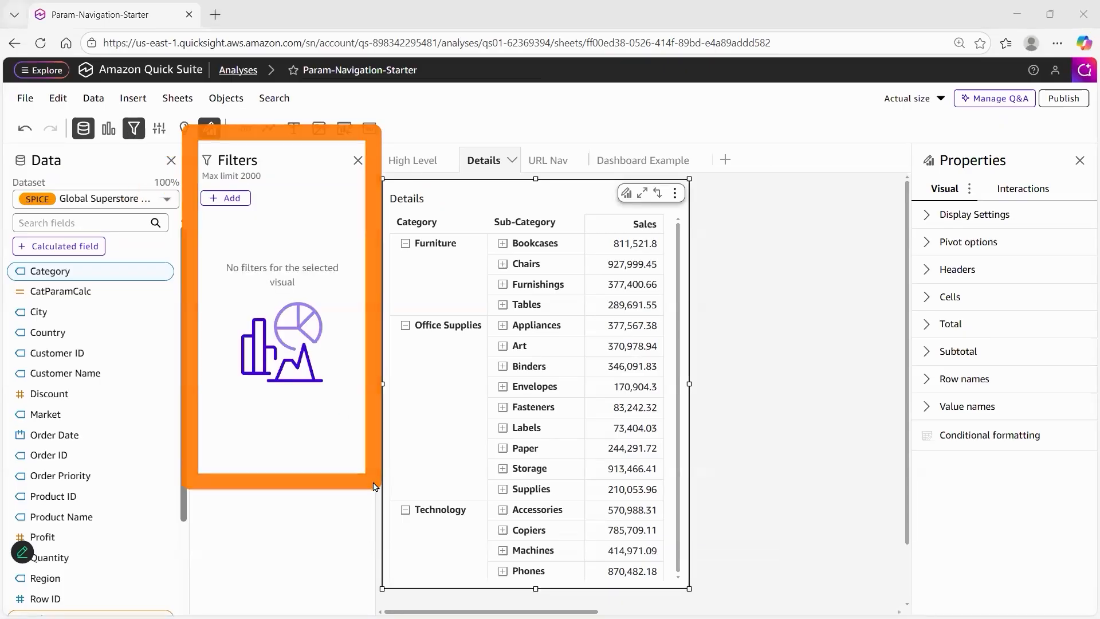
left_click(221, 201)
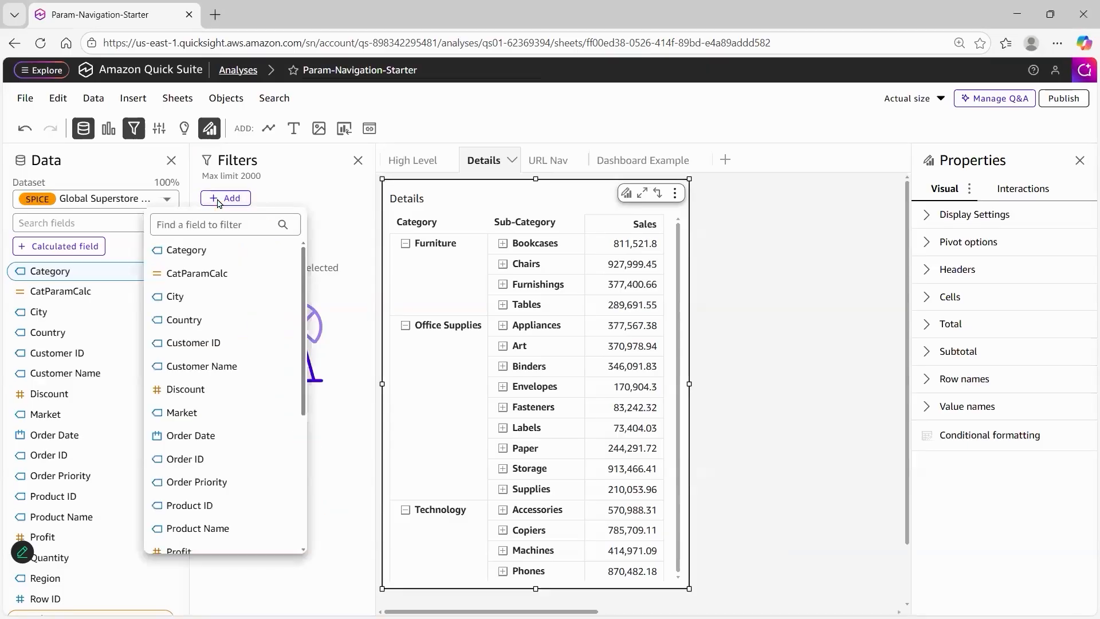
left_click(210, 275)
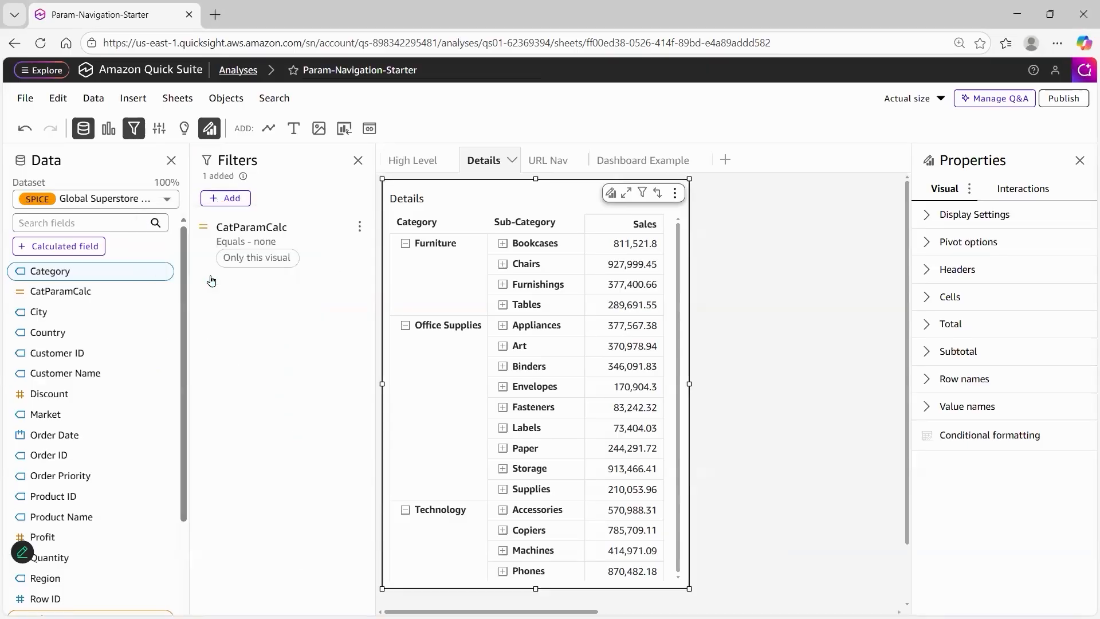
Apply the CatParamCalc filter to the single sheet with the condition Equals 1
left_click(279, 239)
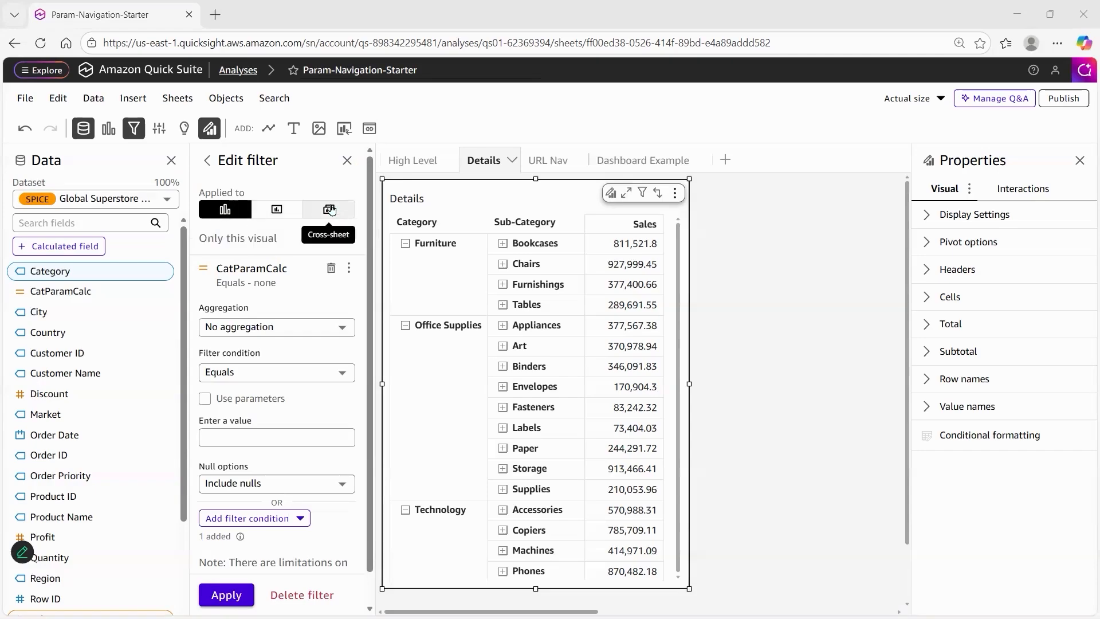
left_click(275, 211)
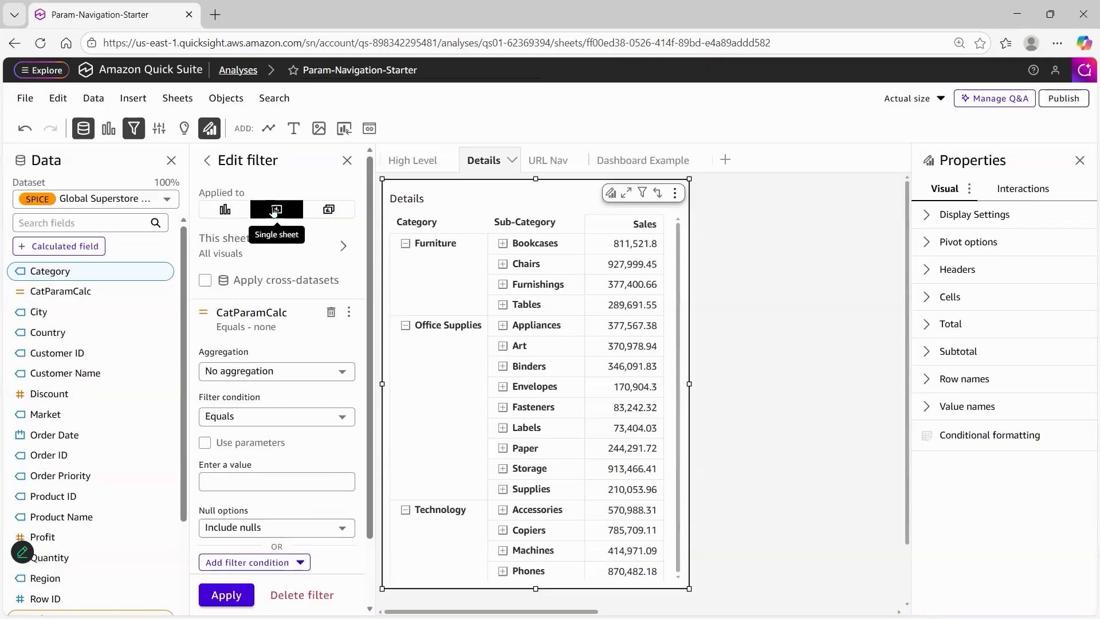
left_click_drag(274, 210, 242, 404)
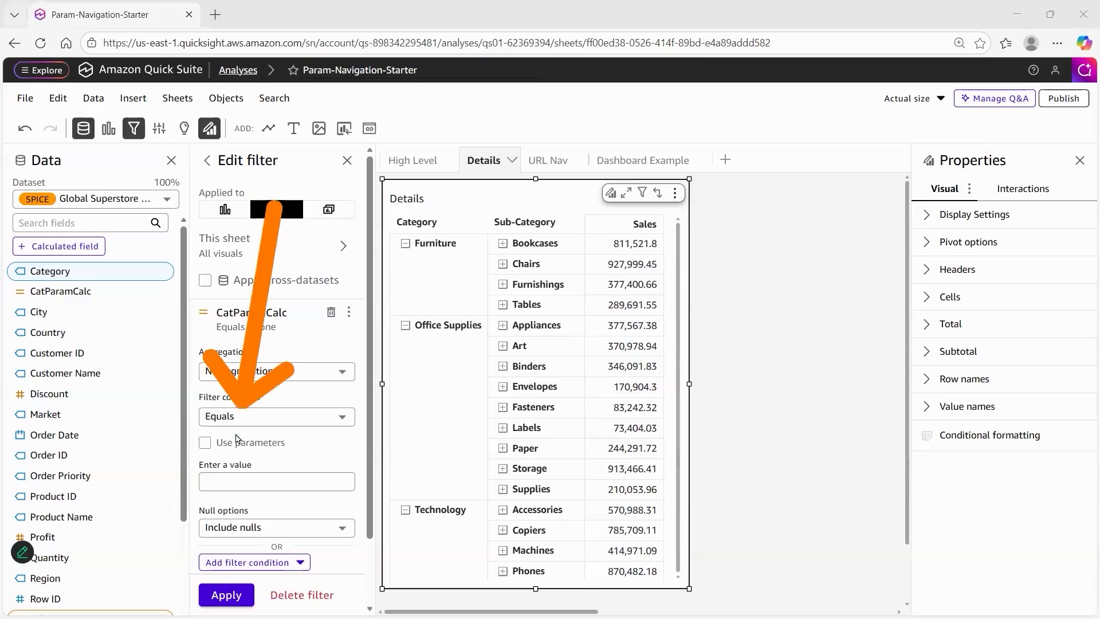
left_click(244, 481)
type("1")
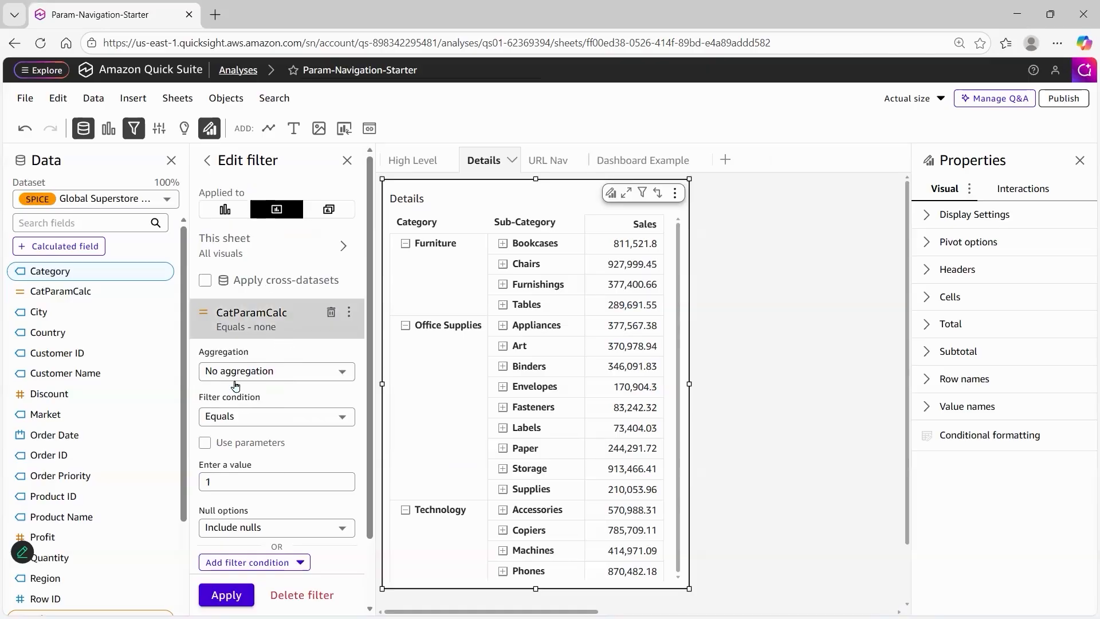
scroll(275, 374, "down", 2)
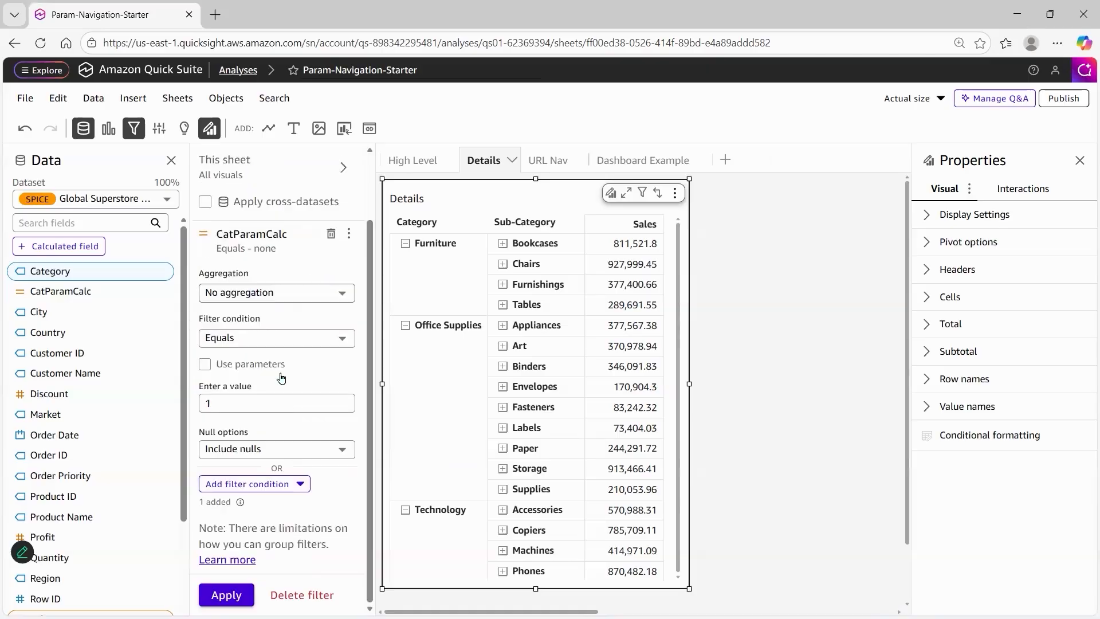
scroll(277, 426, "up", 2)
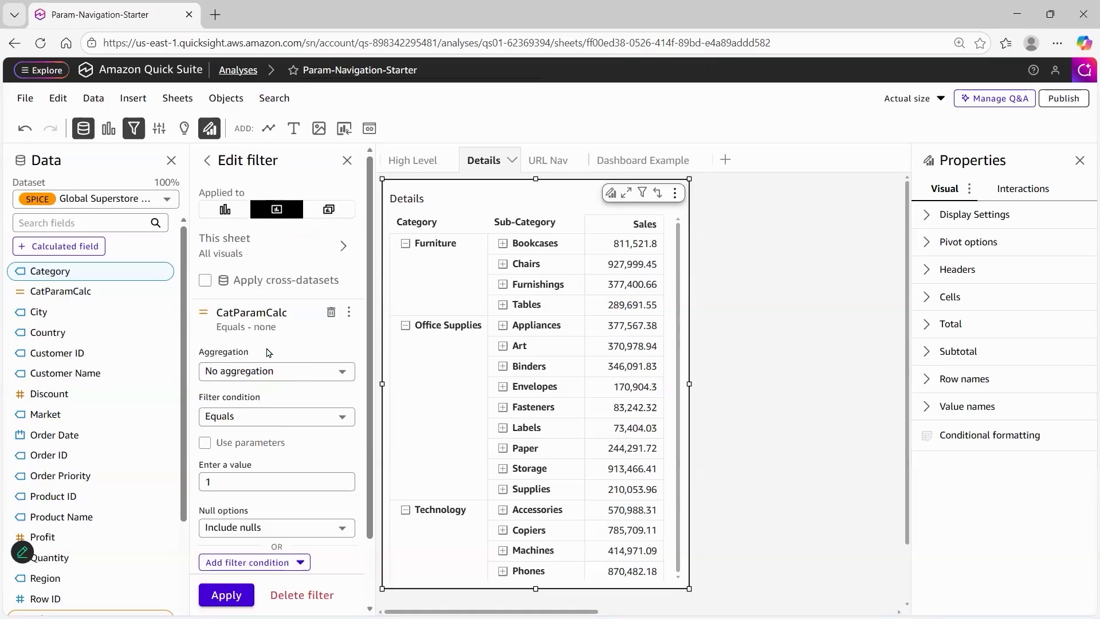
left_click(220, 596)
left_click_drag(215, 288, 167, 147)
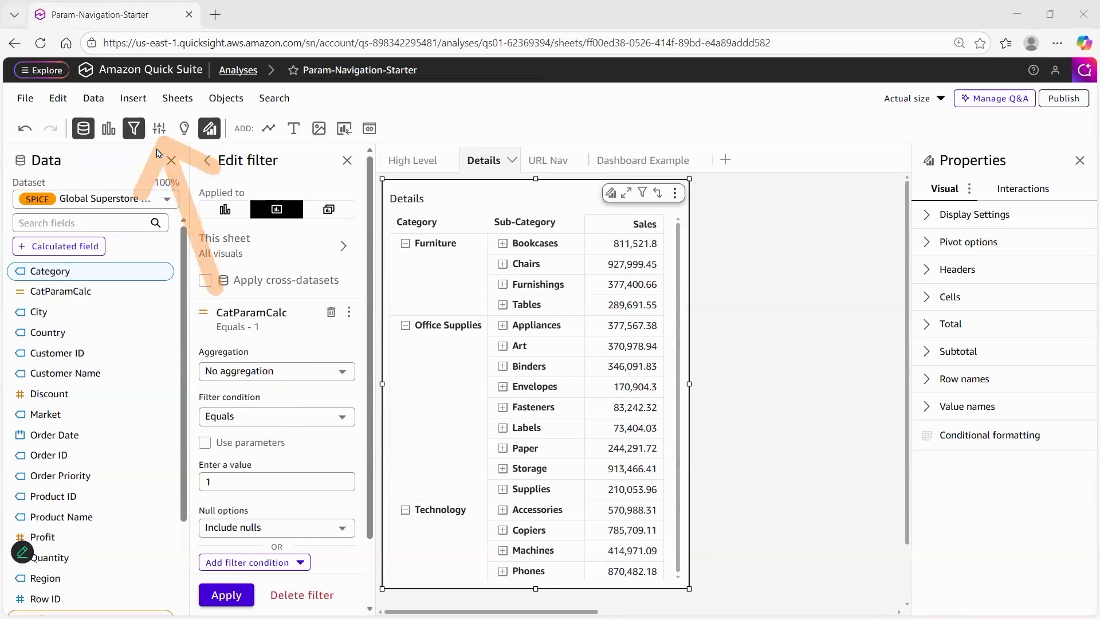
Start a new control for the CatParam parameter, naming it Cat Param Control and choosing the List style
left_click(159, 131)
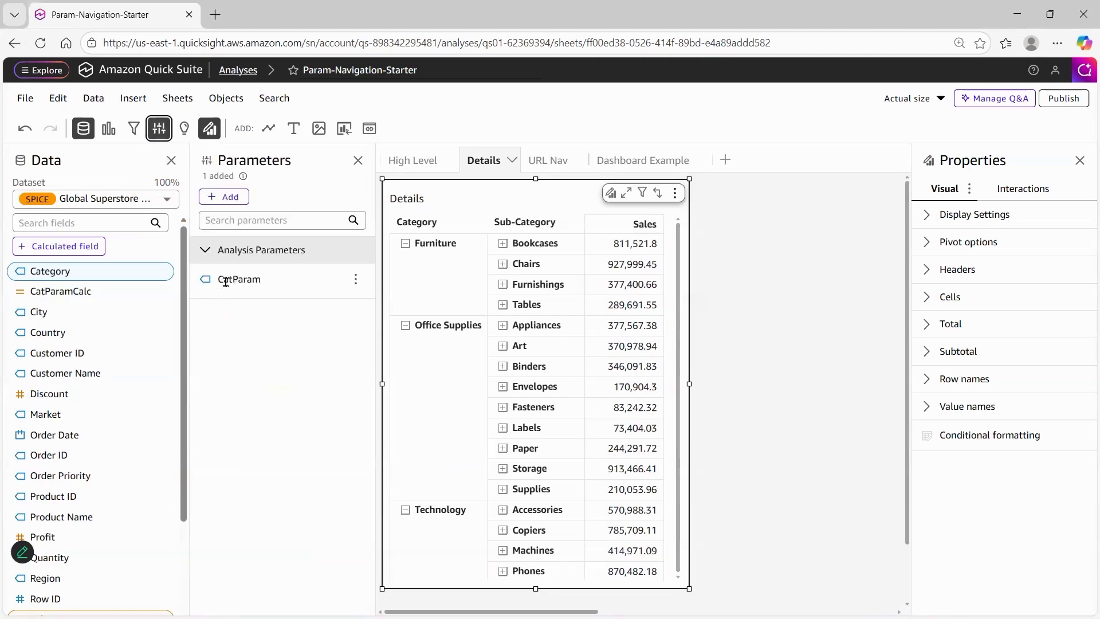
double_click(226, 281)
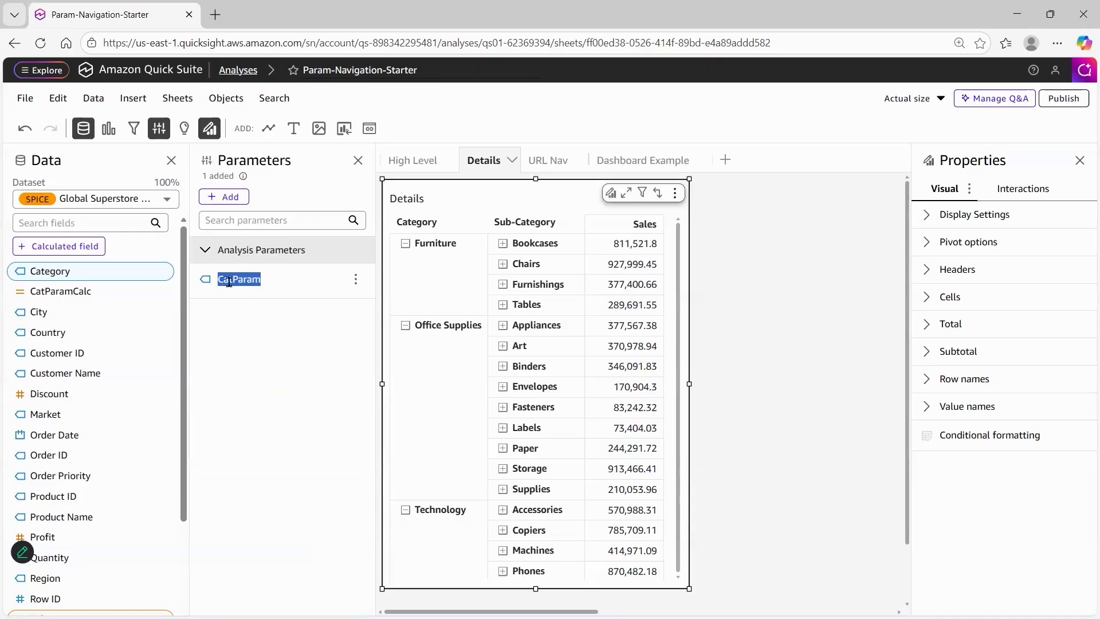
left_click(272, 375)
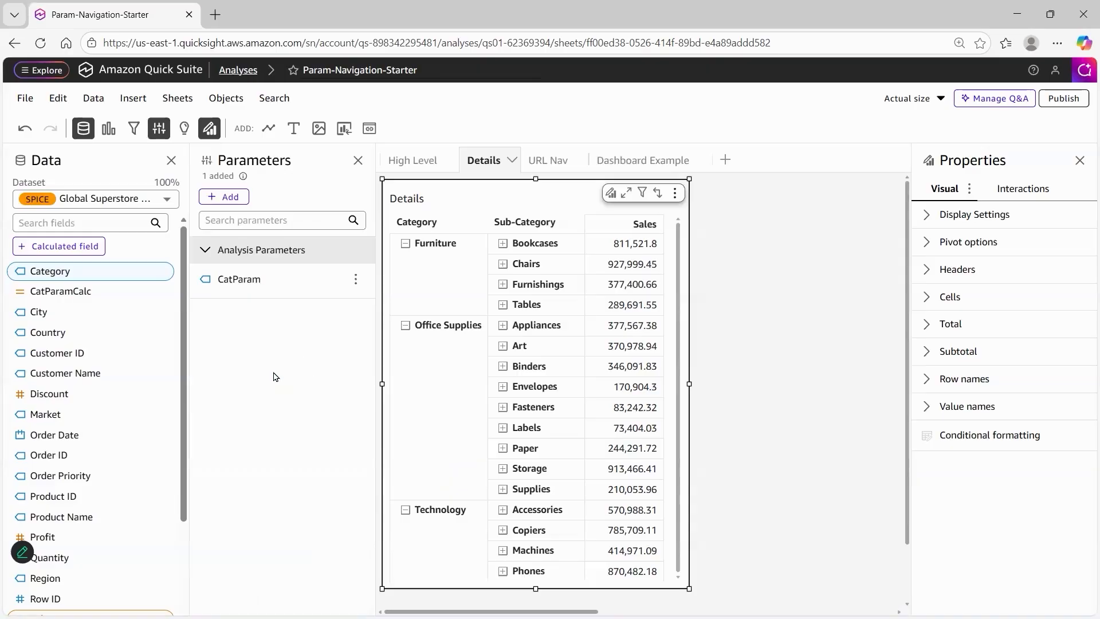
left_click(356, 281)
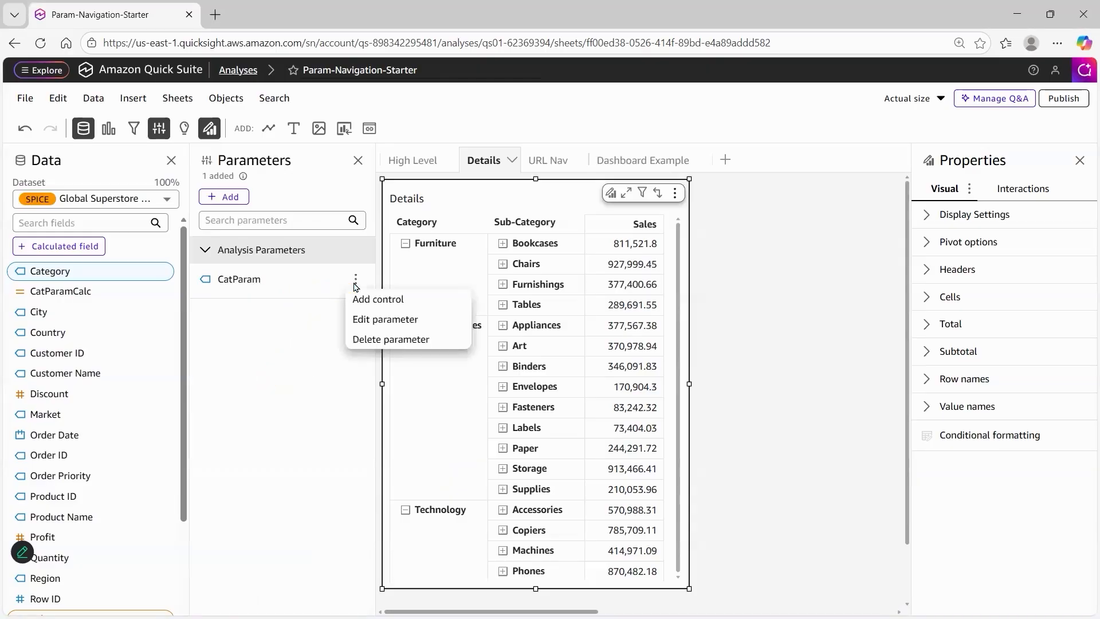
left_click(422, 306)
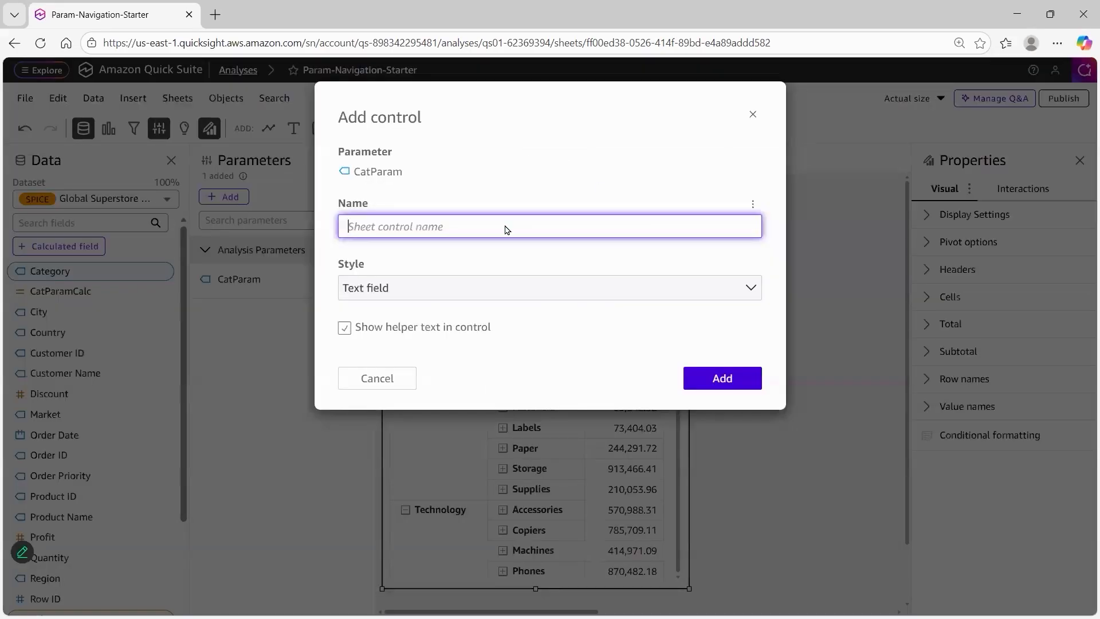
key("ctrl+grave")
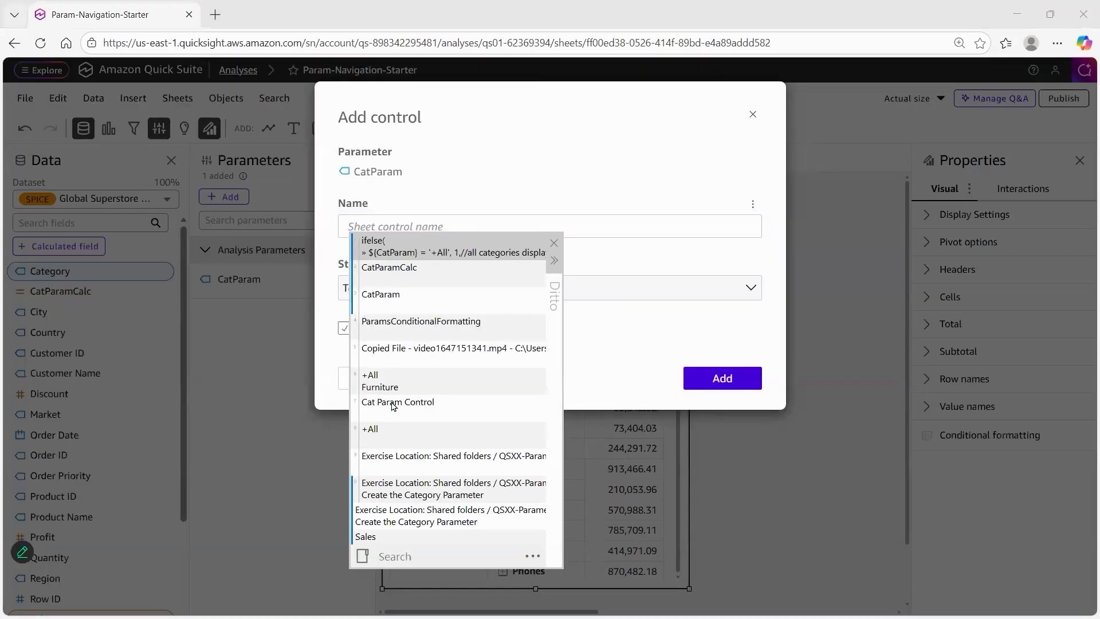
left_click(394, 407)
key("Return")
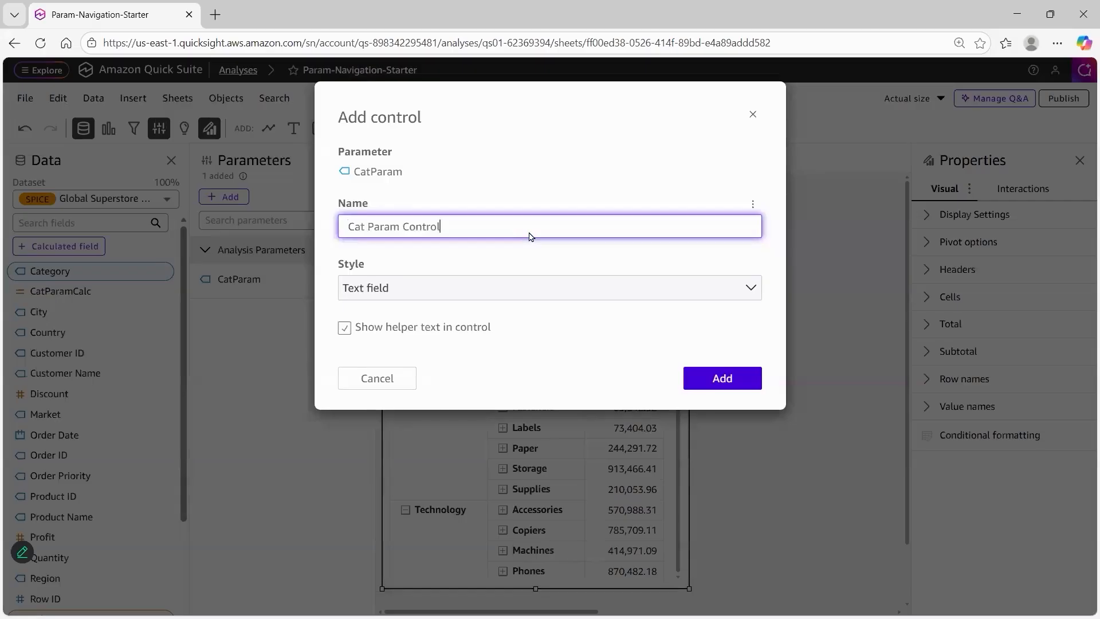
left_click(420, 297)
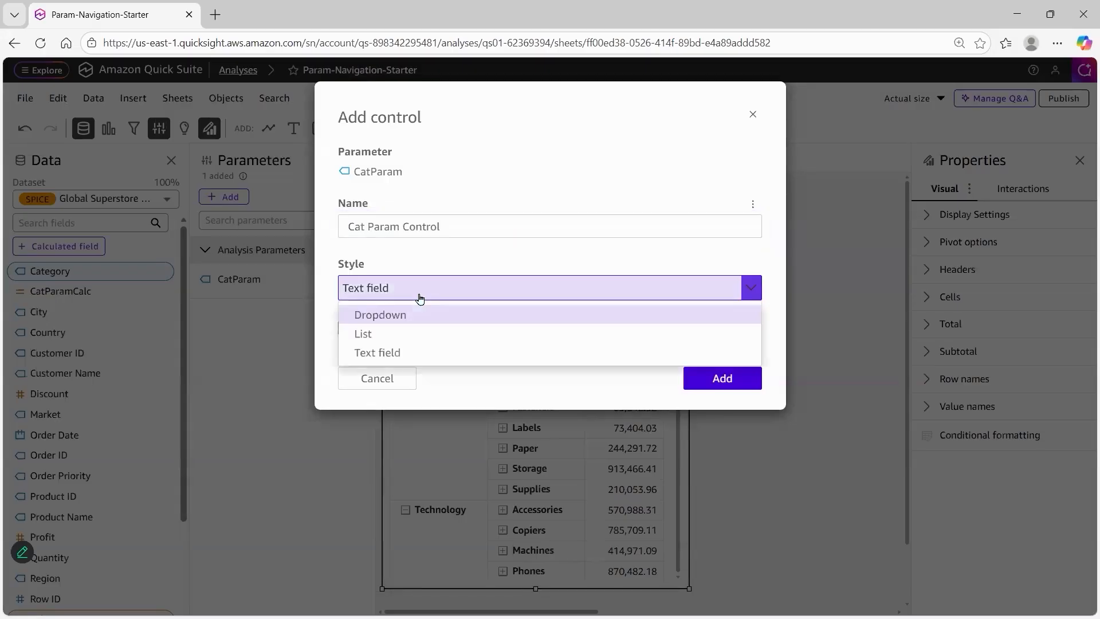
left_click(397, 337)
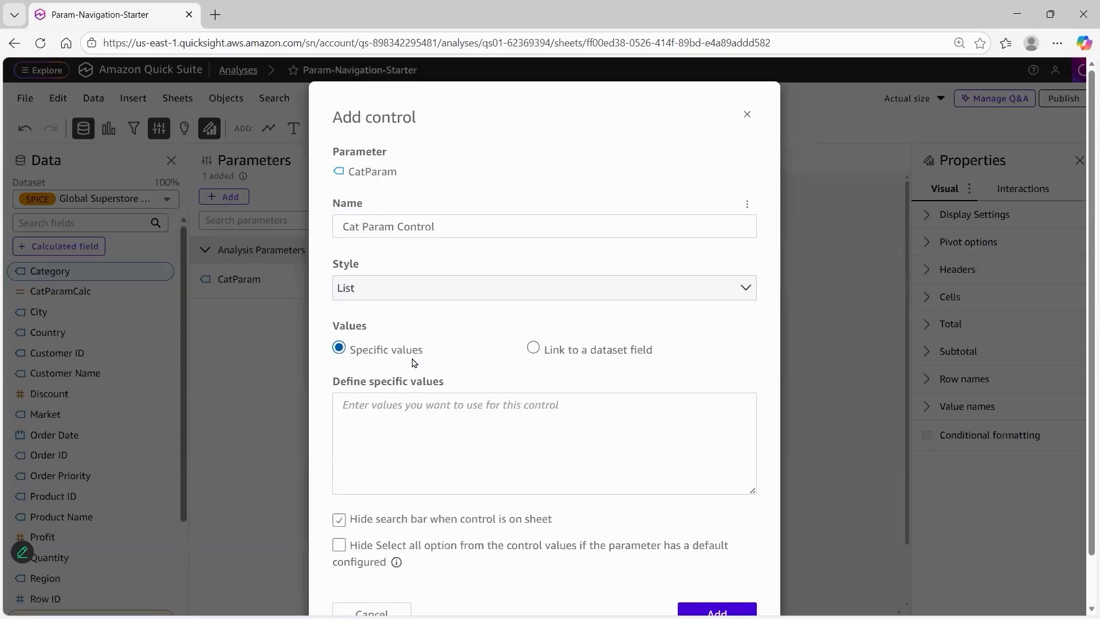
Define the control's specific values as +All, Furniture, Office Supplies and Technology
left_click(395, 431)
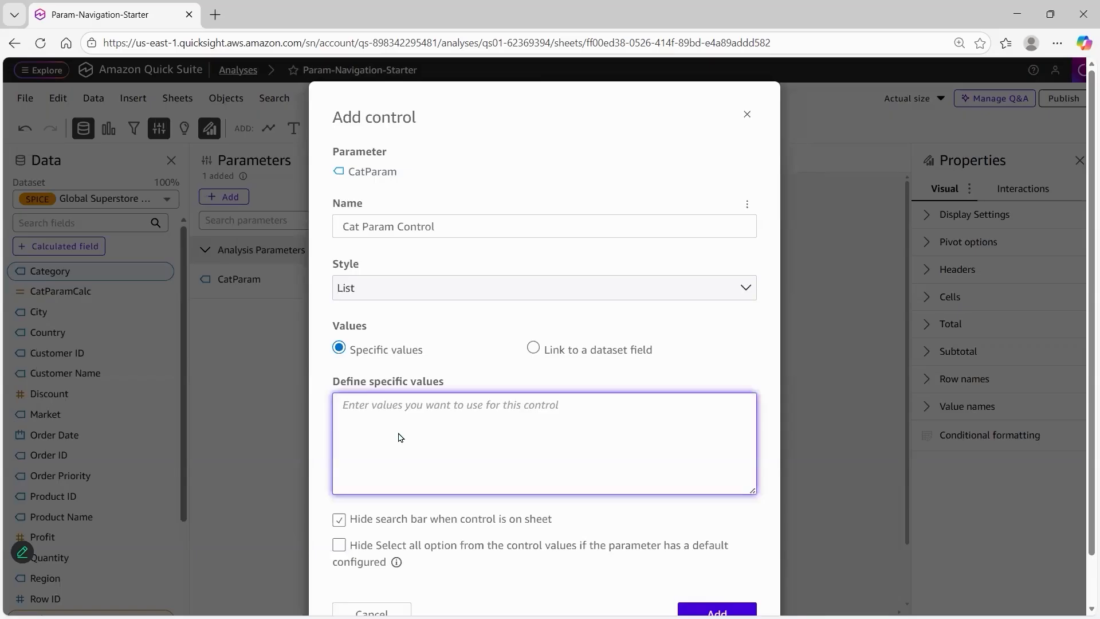
key("ctrl+grave")
double_click(384, 461)
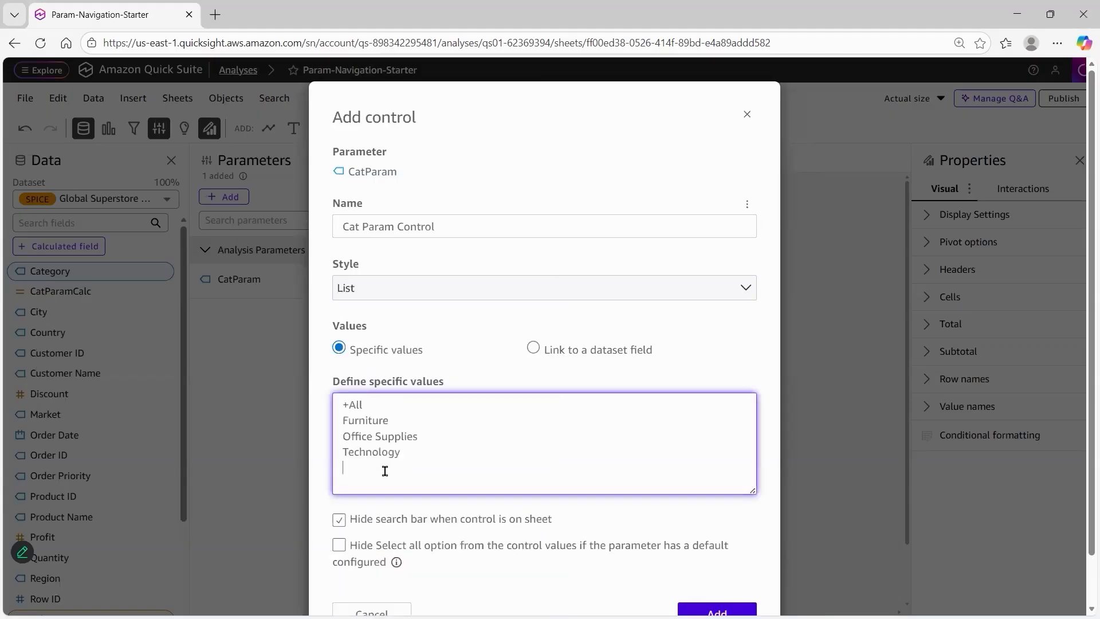
double_click(407, 406)
left_click(406, 454)
left_click(337, 422, "shift")
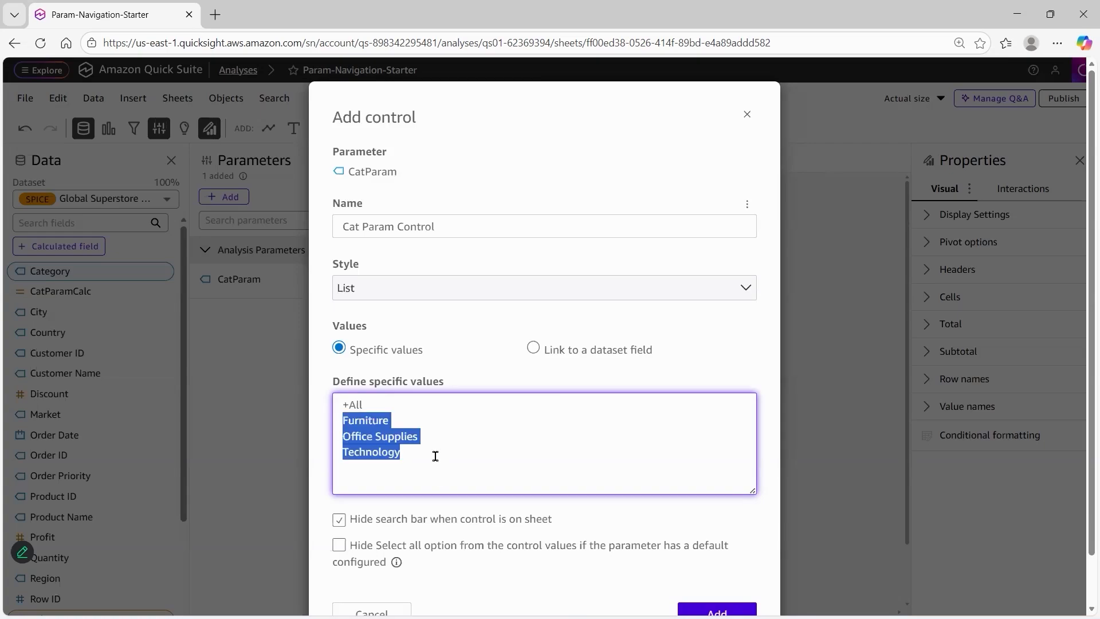
Hide the Select all option from the control's values and add the Cat Param Control
left_click(434, 454)
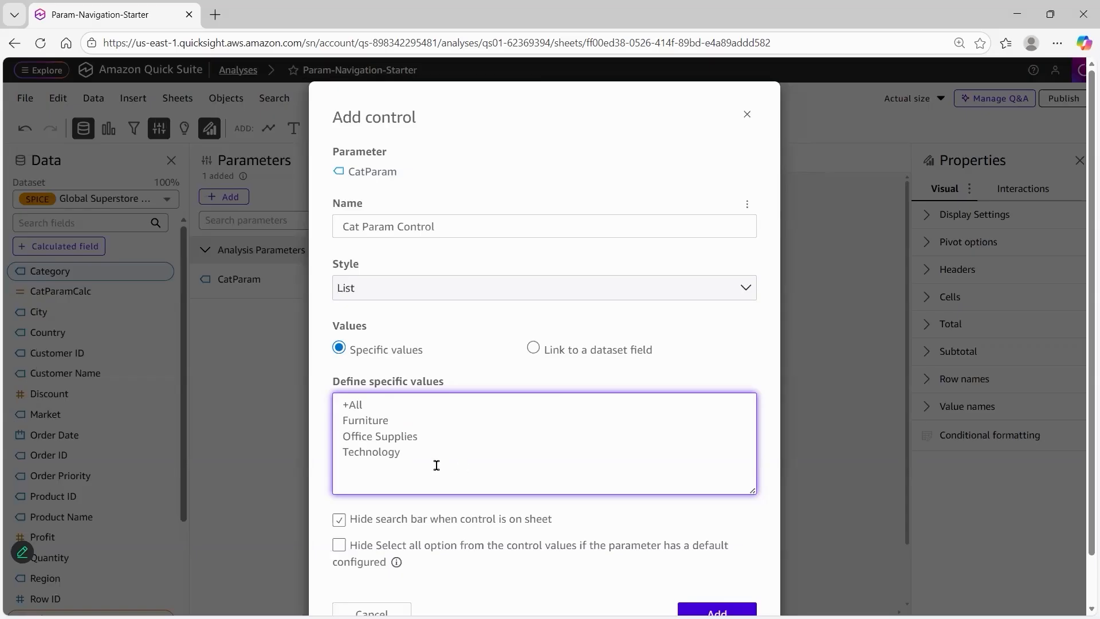
left_click(339, 544)
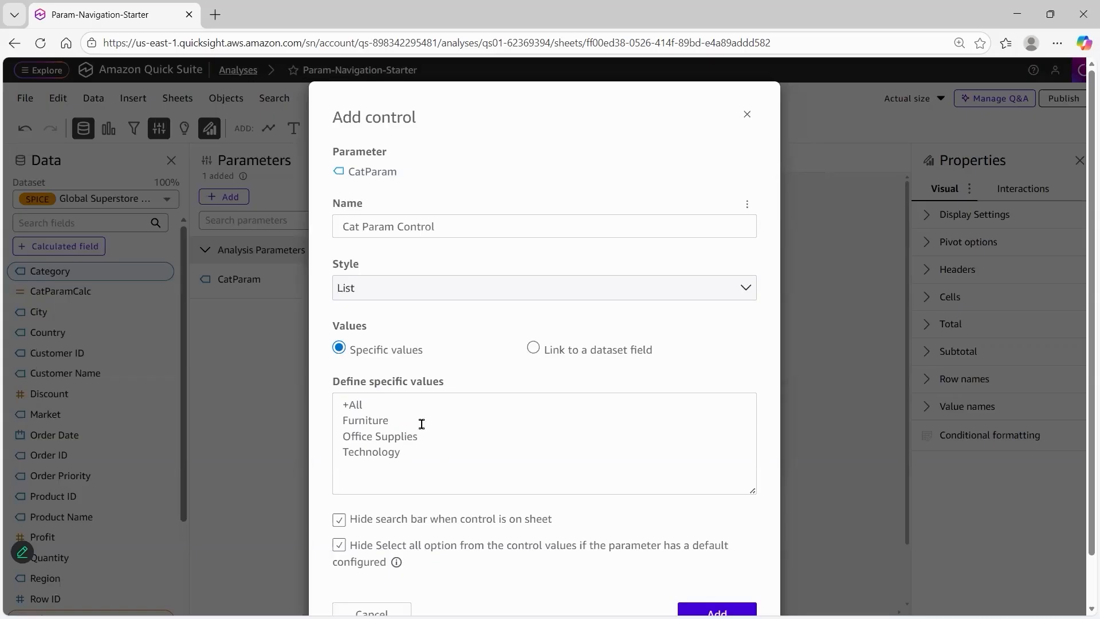
left_click(362, 404)
triple_click(348, 406)
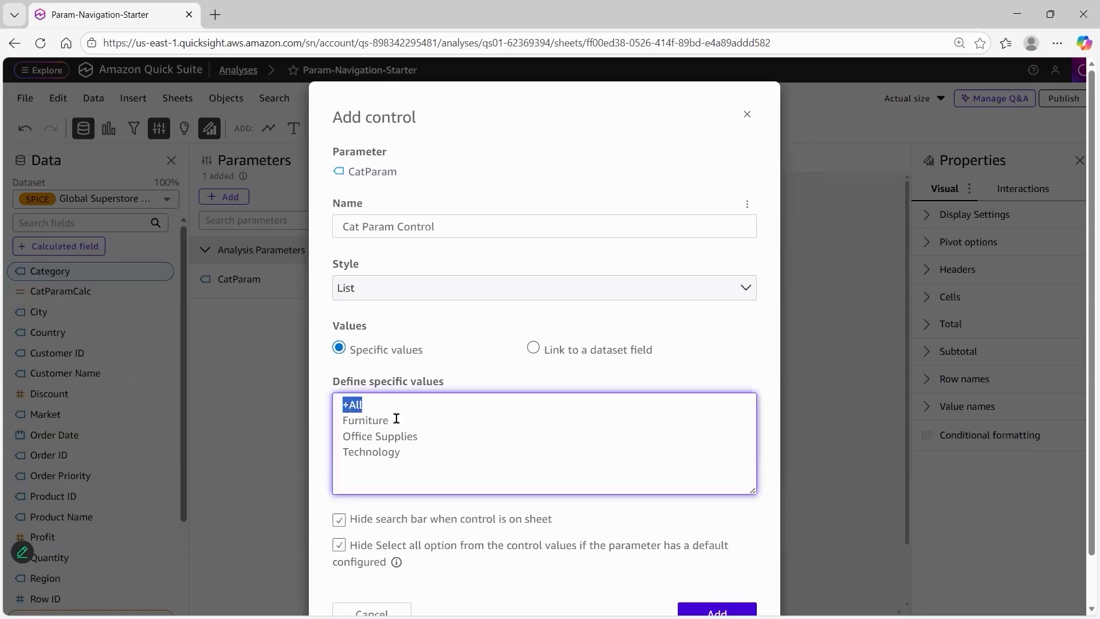
left_click_drag(383, 409, 343, 404)
left_click(578, 411)
scroll(690, 512, "down", 1)
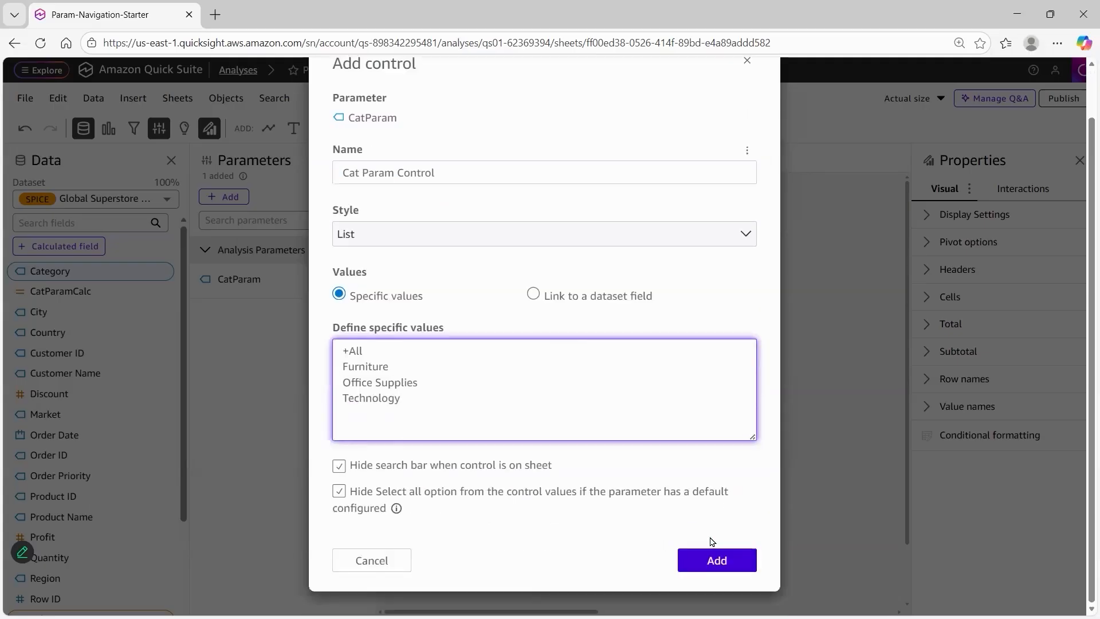
left_click(721, 561)
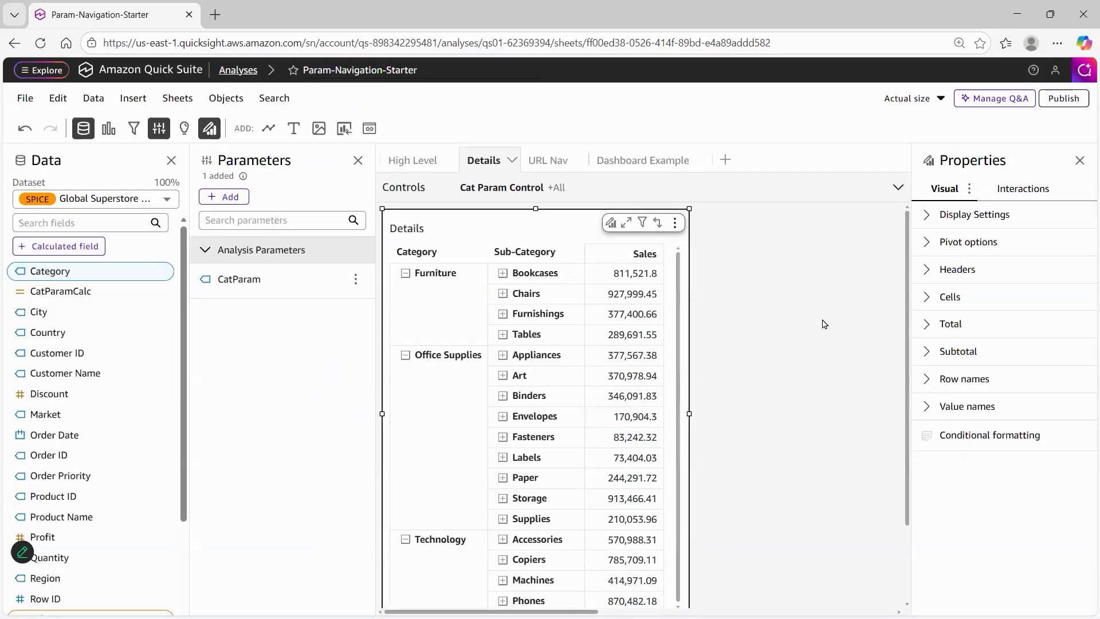
Move the Cat Param Control inside the Details sheet and shrink it to fit its four options
left_click(899, 192)
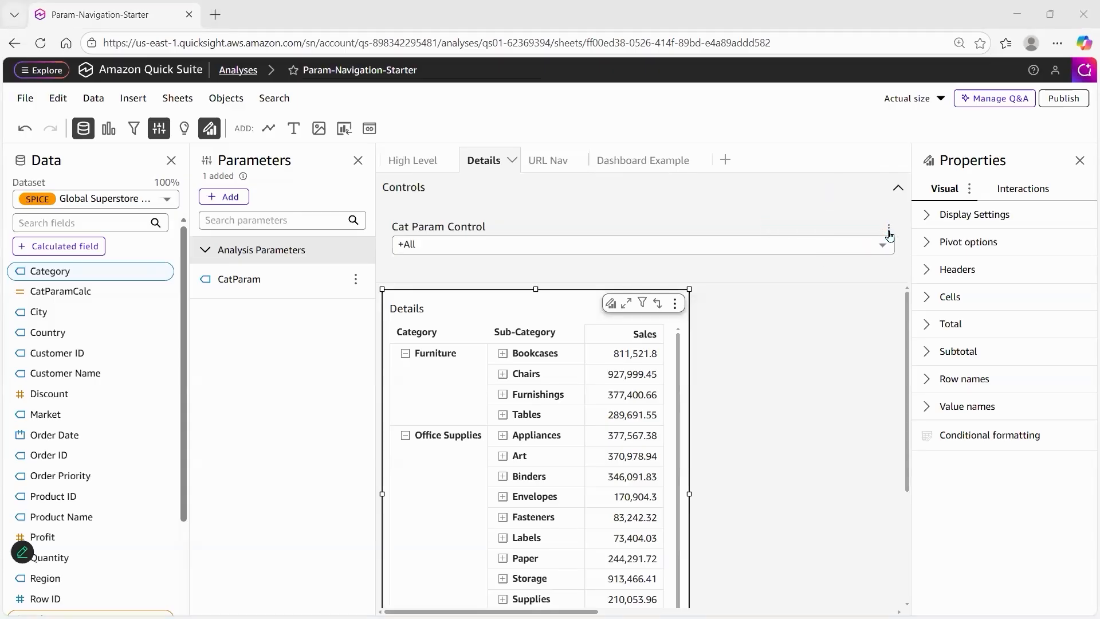
left_click(889, 234)
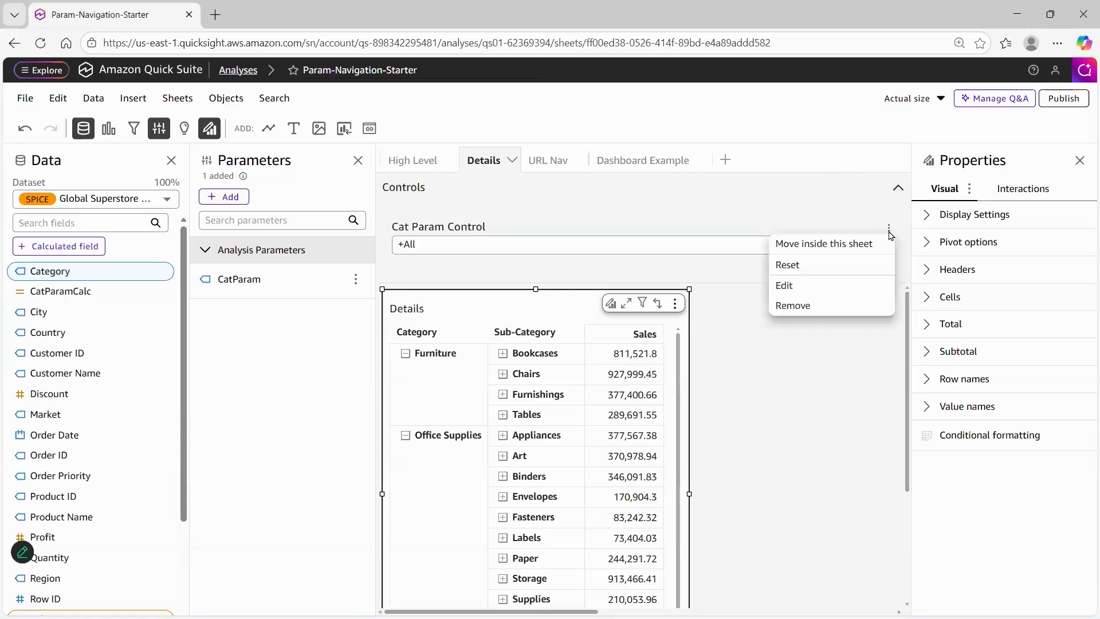
left_click(826, 245)
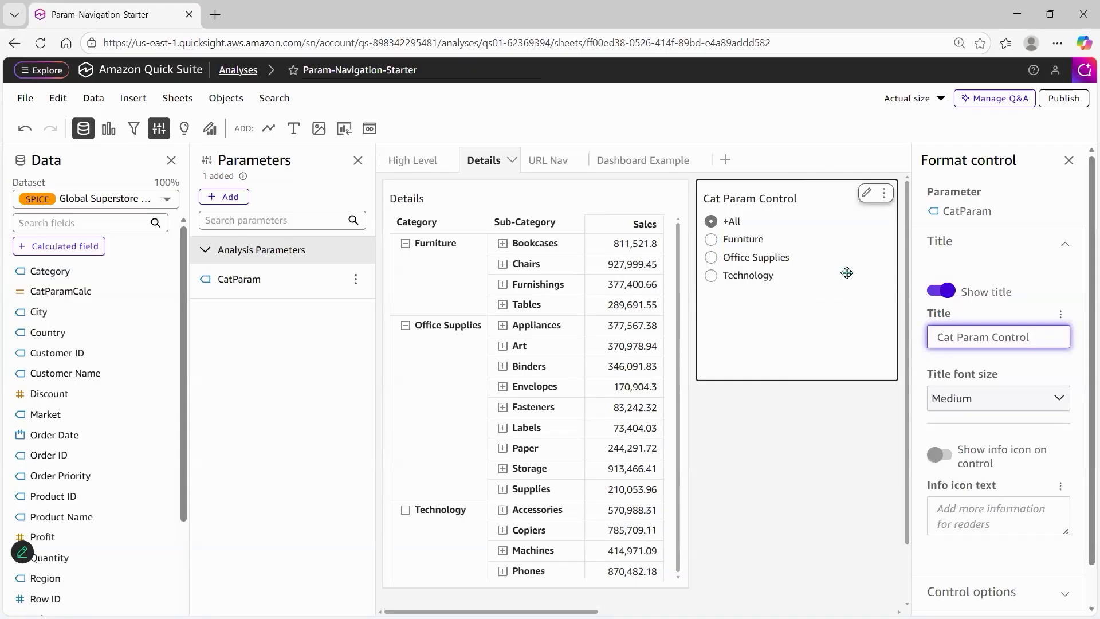
left_click_drag(766, 376, 769, 325)
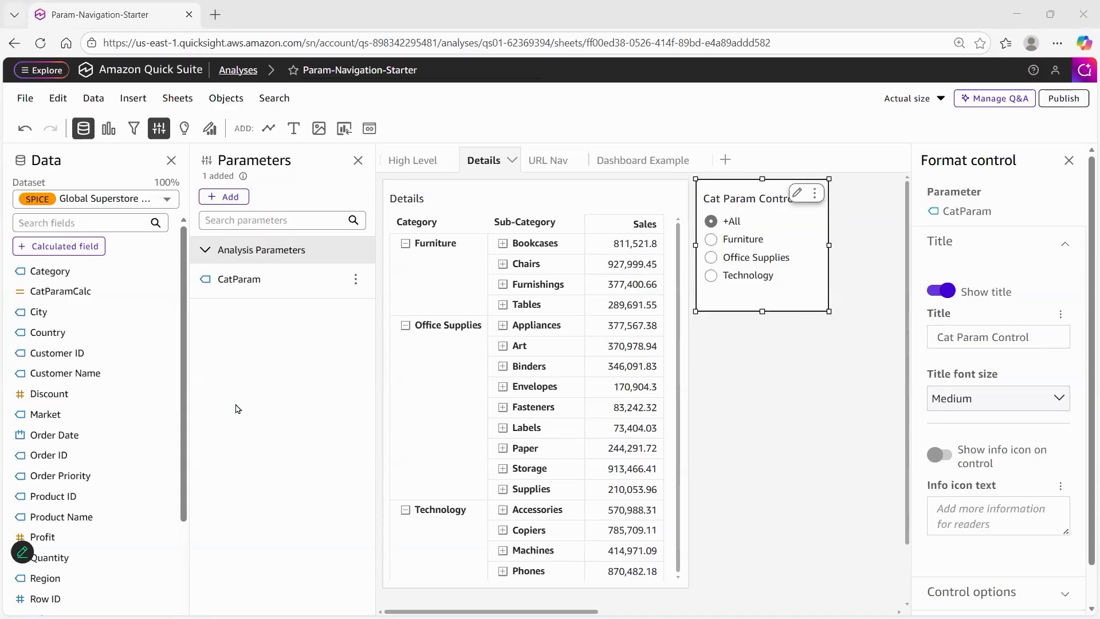
Add a table visual to the Details sheet, grouped by Sub-Category
left_click(108, 129)
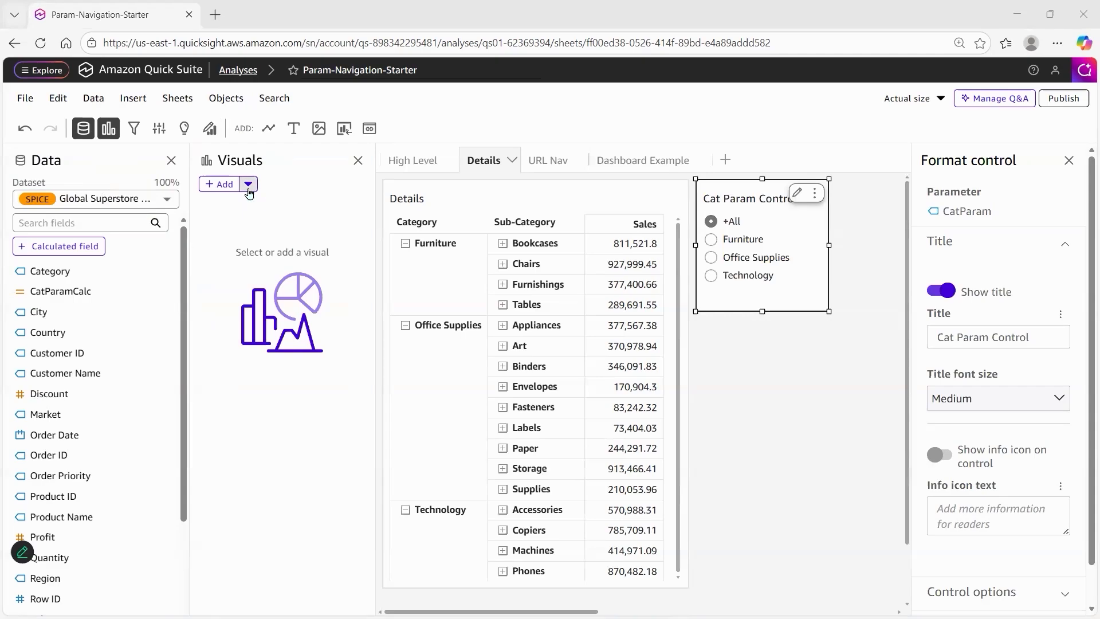
left_click(219, 184)
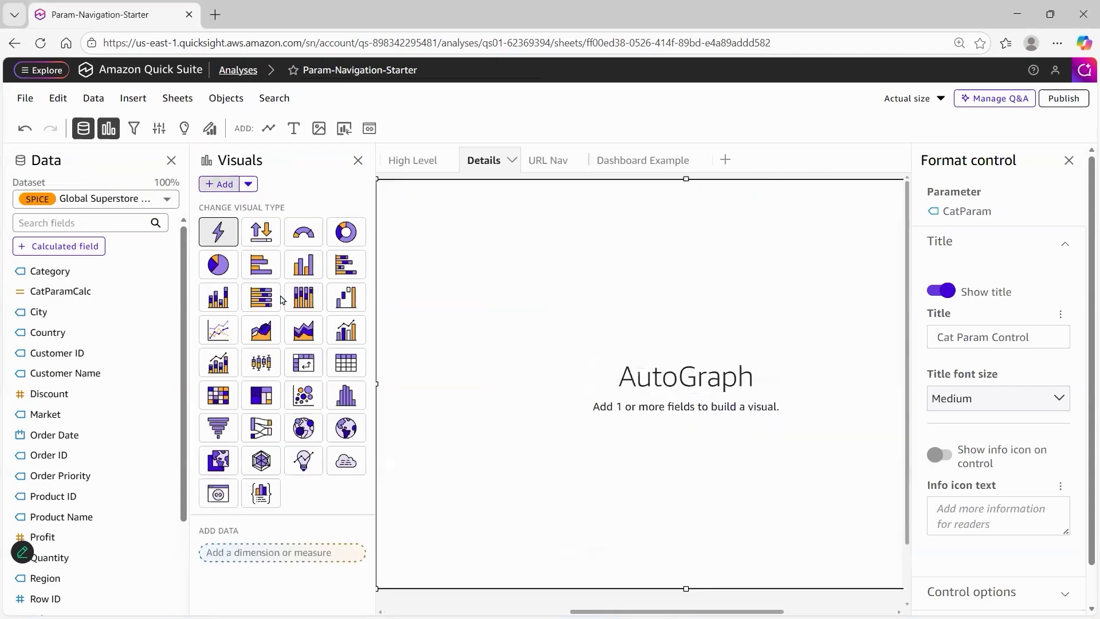
left_click(343, 367)
scroll(103, 415, "down", 3)
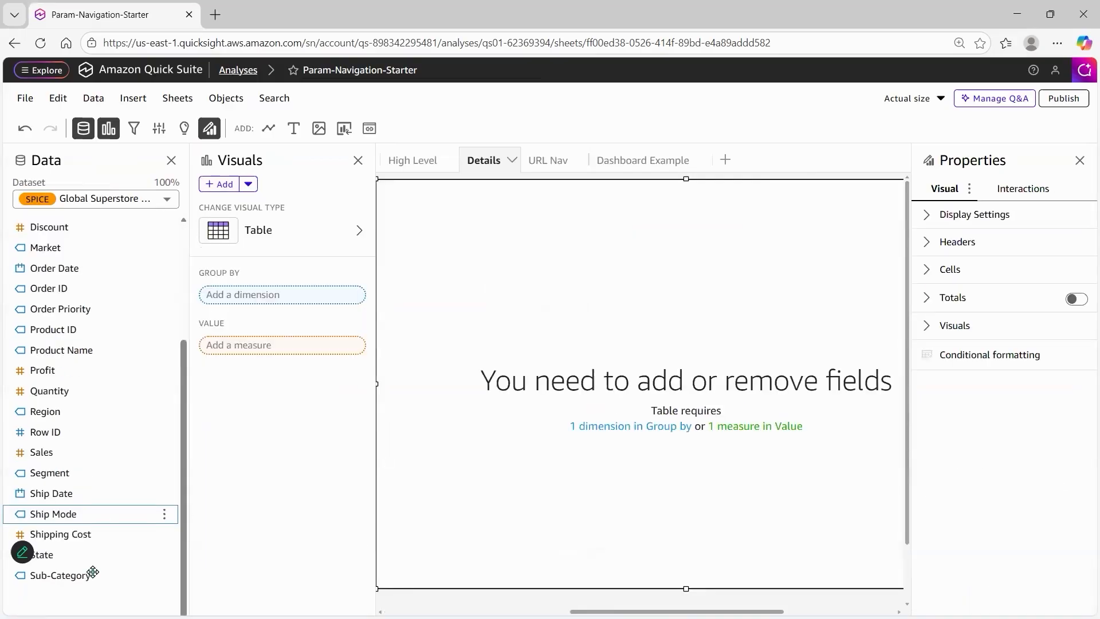
left_click_drag(580, 314, 582, 311)
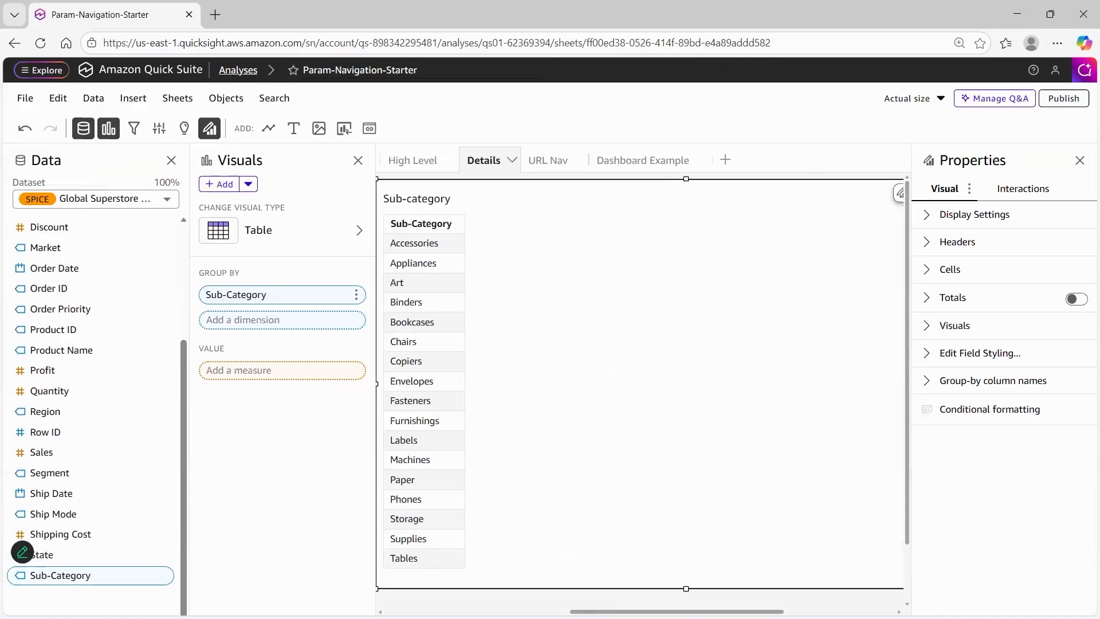
Narrow the Sub-Category table to the control's width and place it directly below the Cat Param Control
scroll(710, 533, "right", 1)
scroll(829, 394, "right", 4)
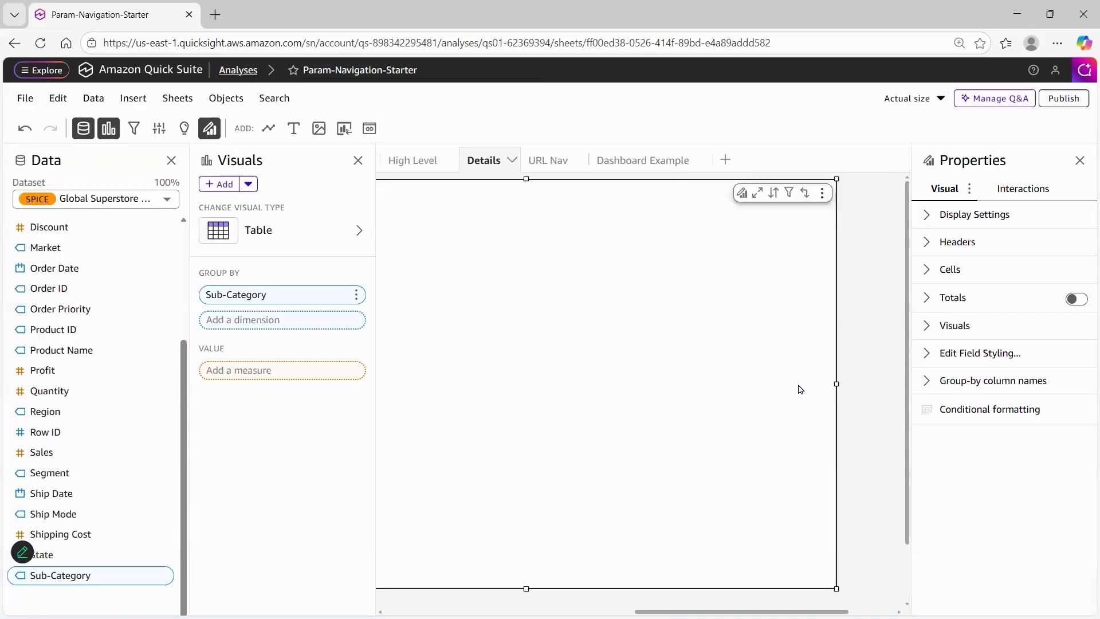
scroll(427, 388, "right", 3)
scroll(744, 417, "left", 5)
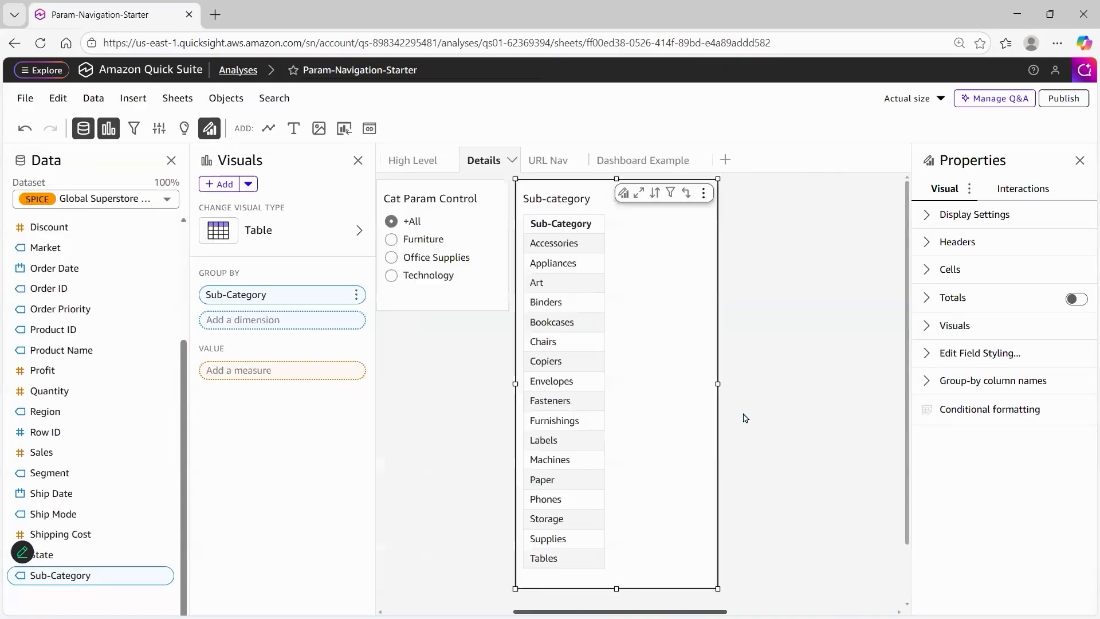
left_click_drag(595, 208, 458, 327)
scroll(616, 370, "down", 3)
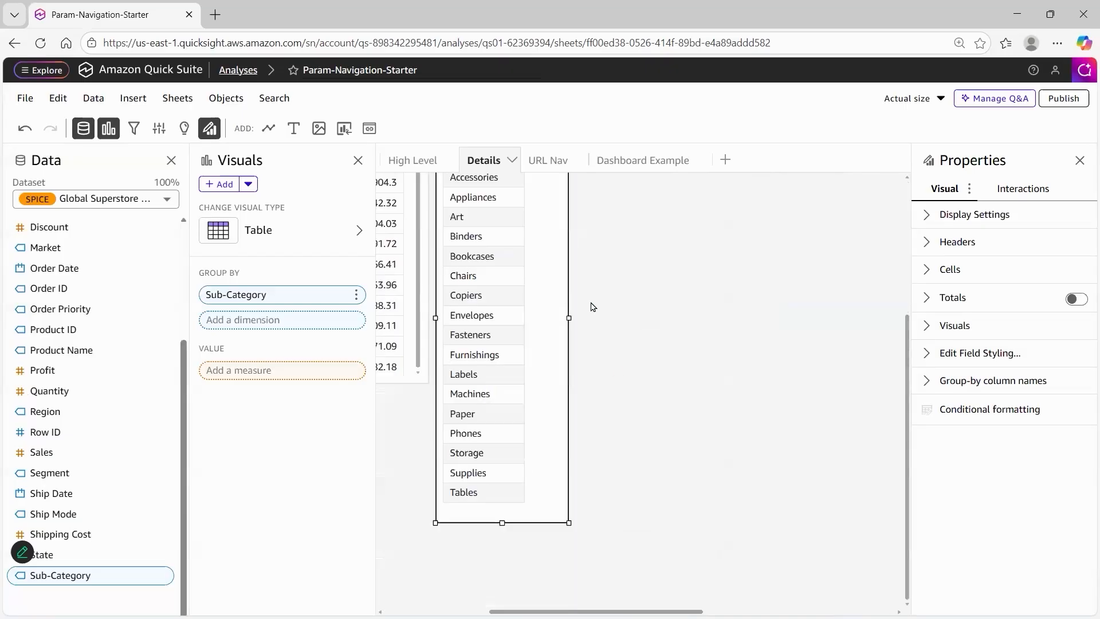
scroll(593, 307, "up", 3)
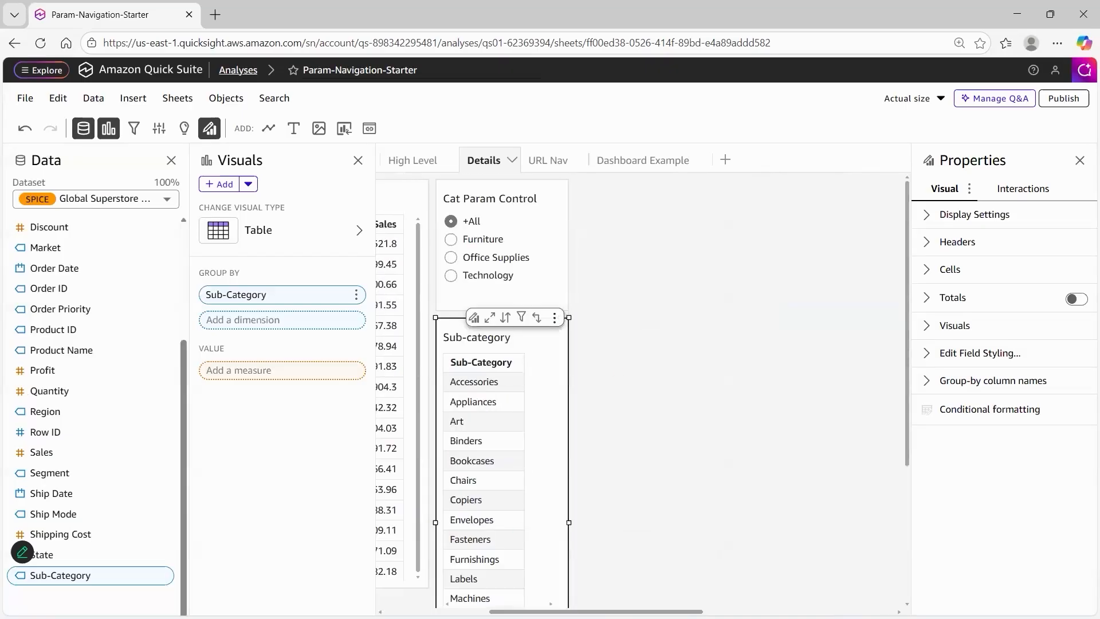
left_click_drag(648, 611, 541, 612)
left_click(857, 428)
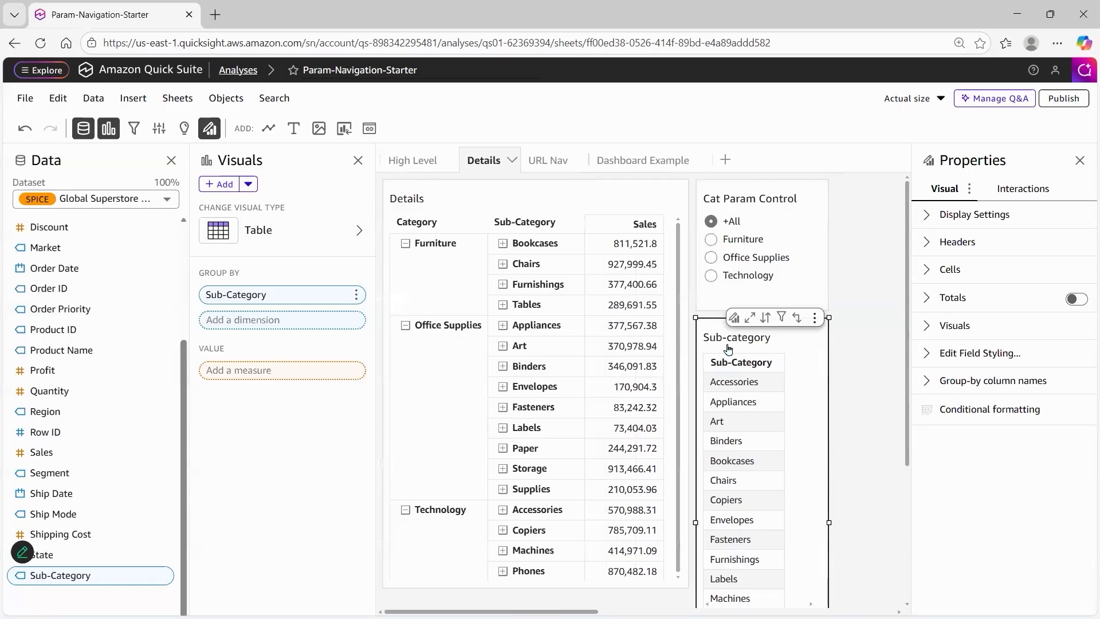
Hide the column header of the Sub-Category table
left_click(723, 342)
left_click(926, 243)
left_click(1069, 281)
left_click(927, 243)
Change the Sub-Category table's title to Filter Sub-Category
double_click(713, 337)
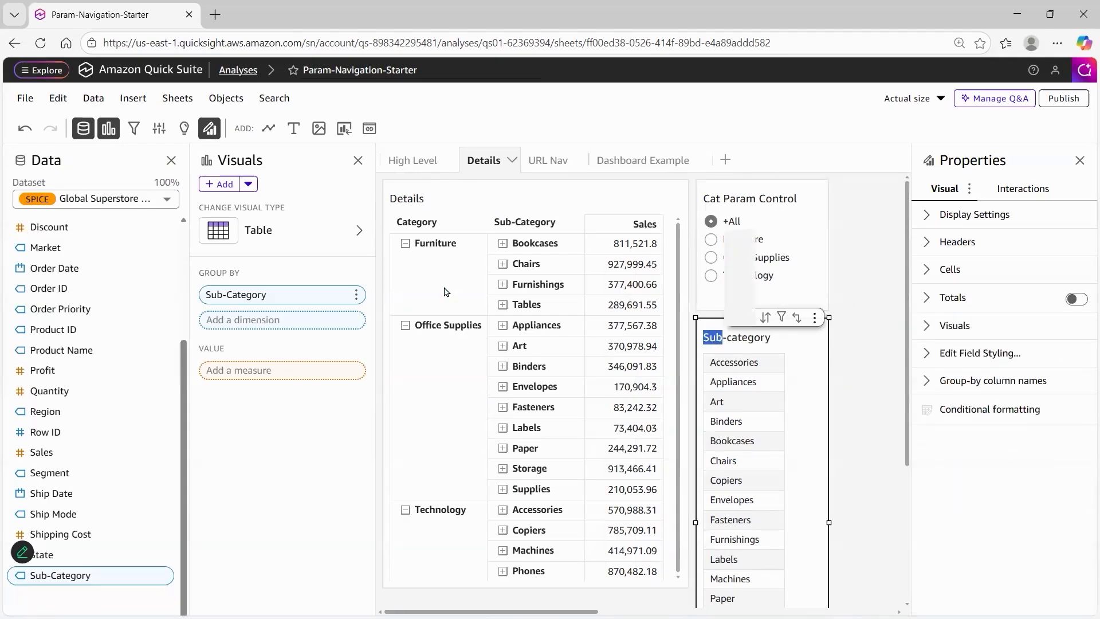
left_click(444, 286)
type("Filter Sub-Category")
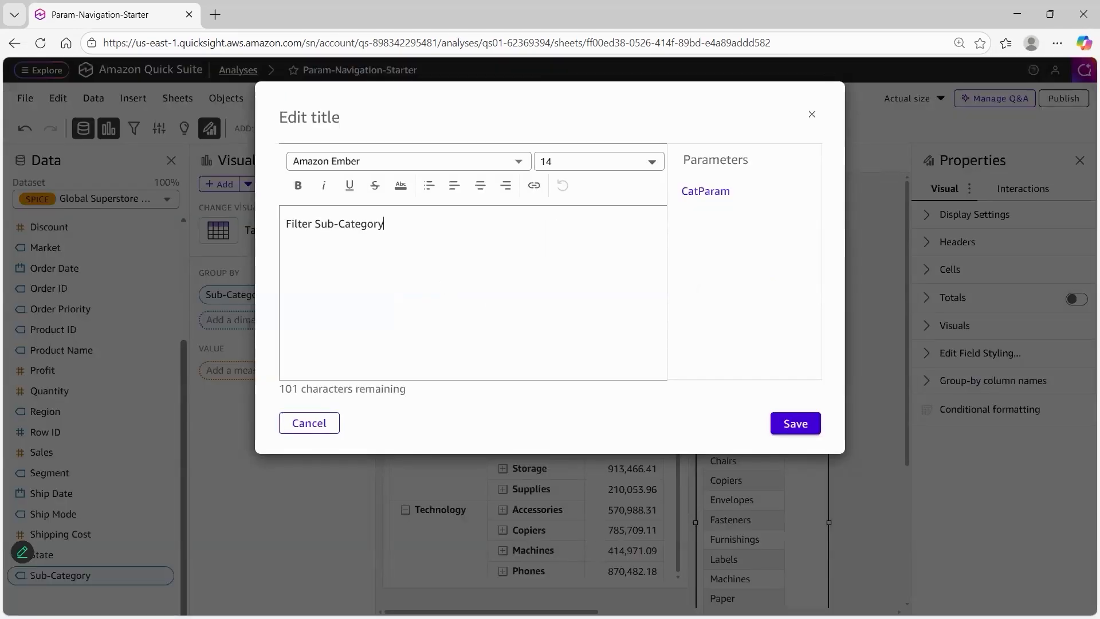
left_click(795, 424)
Turn off alternate row colors and remove the cell borders in the Filter Sub-Category table
left_click(927, 269)
left_click(928, 367)
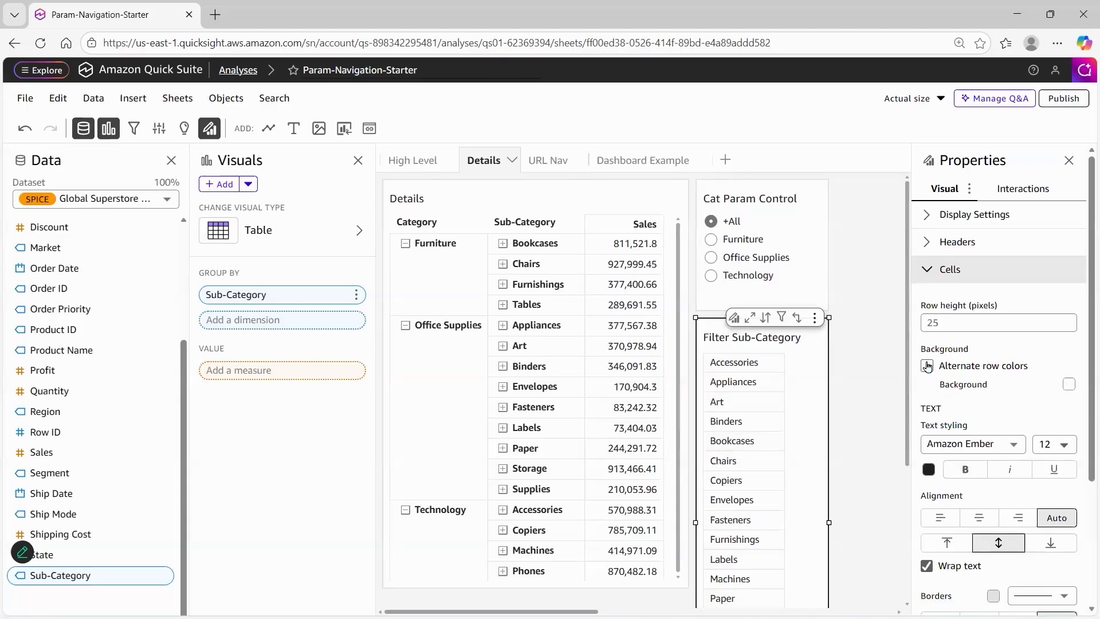
scroll(927, 366, "down", 3)
left_click(941, 445)
scroll(1007, 312, "up", 3)
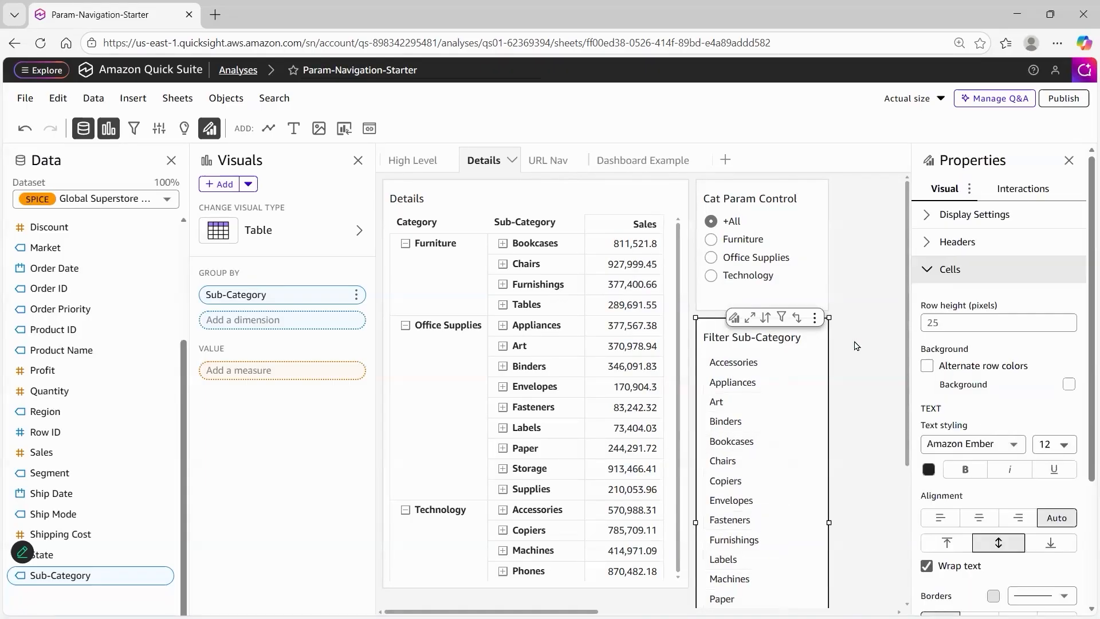
left_click(856, 346)
left_click(831, 383)
left_click(872, 487)
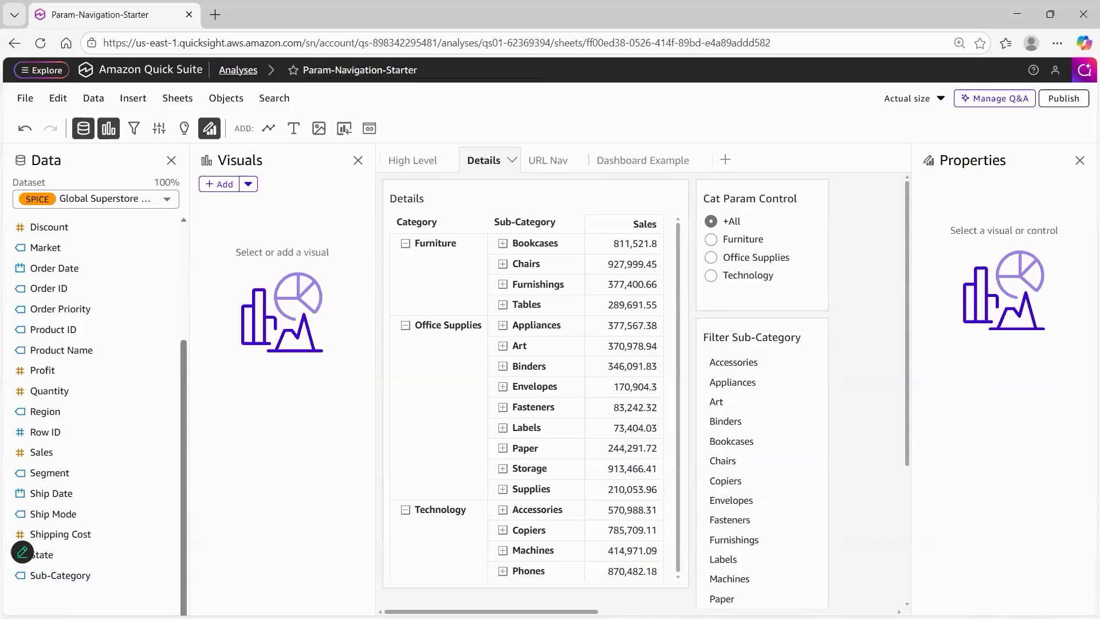
Add a filter action to the Filter Sub-Category table, activated on select, with all fields and all visuals as scope
left_click(718, 345)
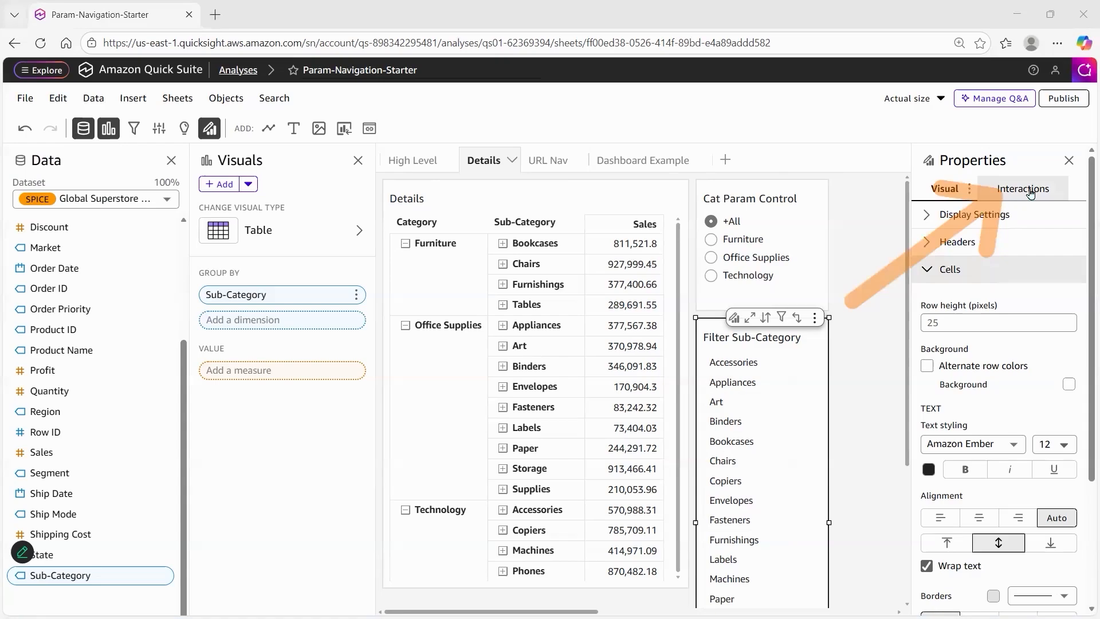
left_click(1020, 189)
left_click(925, 250)
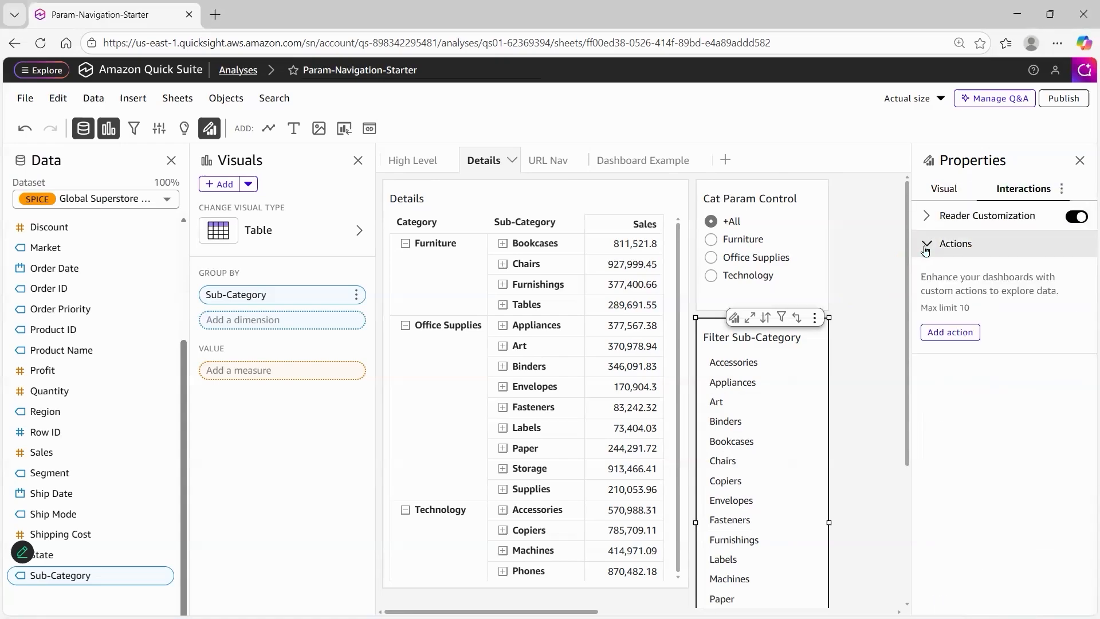
left_click(949, 333)
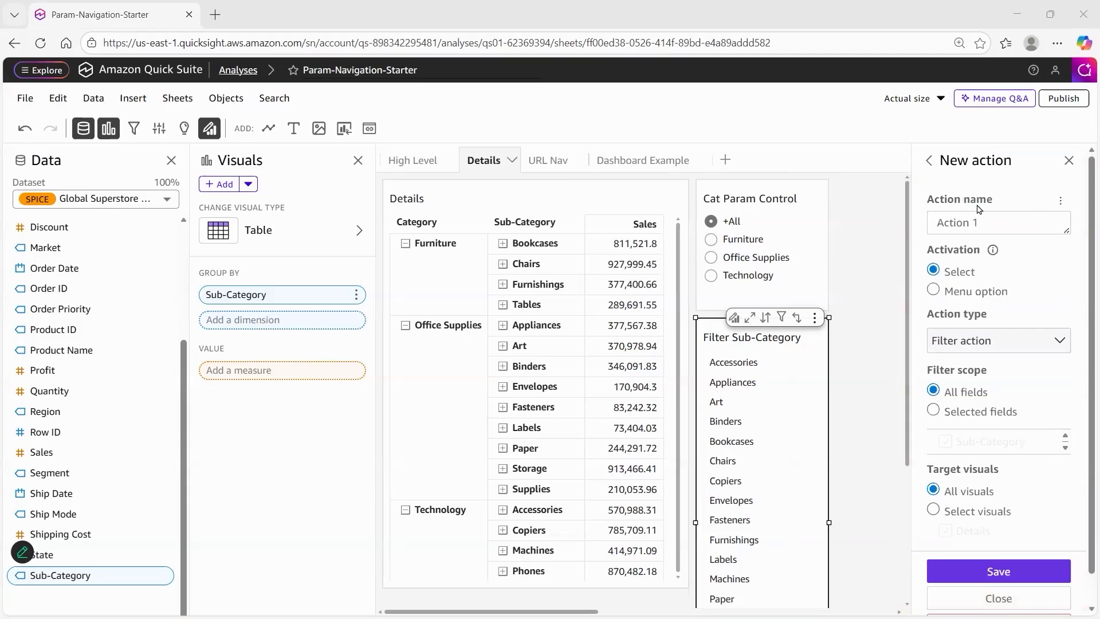
left_click(1004, 573)
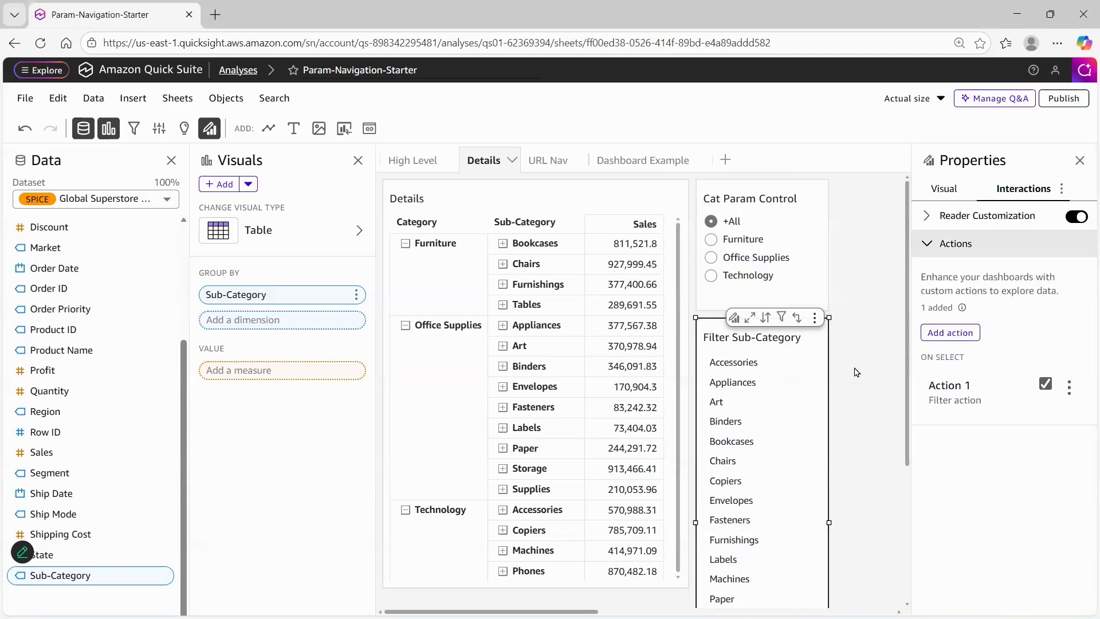
Test the filter action by selecting Accessories, Appliances and Art in the Filter Sub-Category table, and clear the selection
left_click(735, 362)
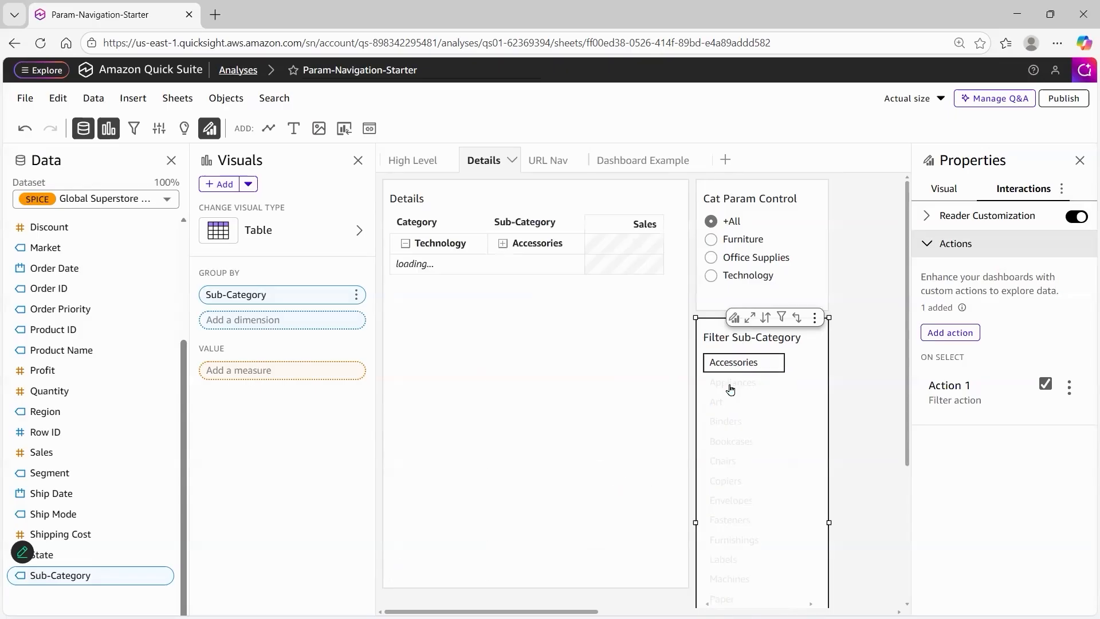
left_click(730, 387)
left_click(723, 404)
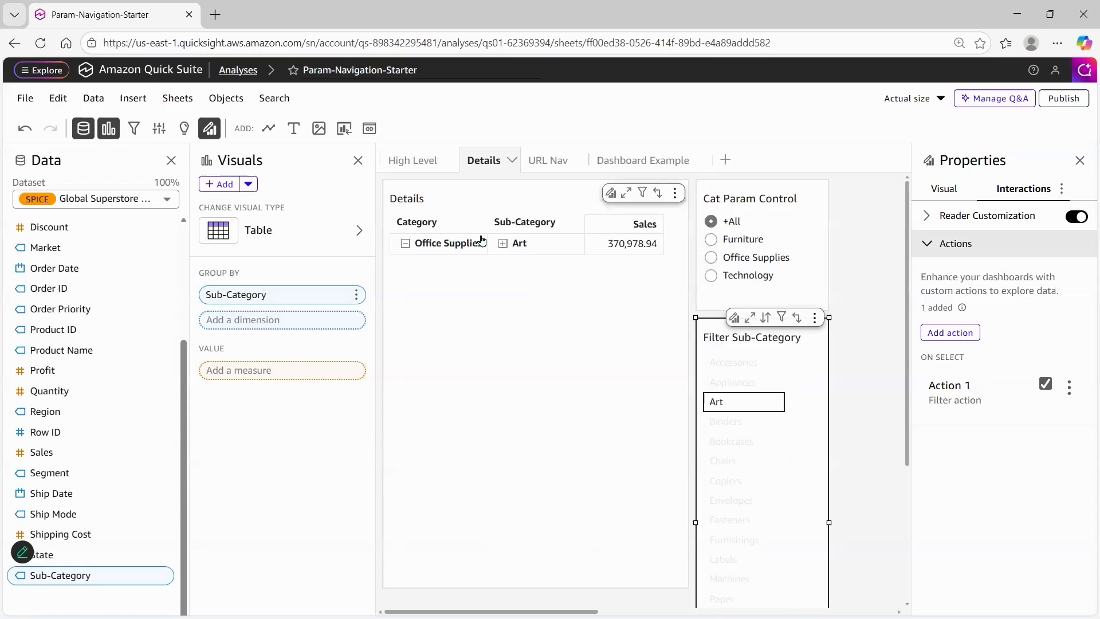
left_click(715, 405)
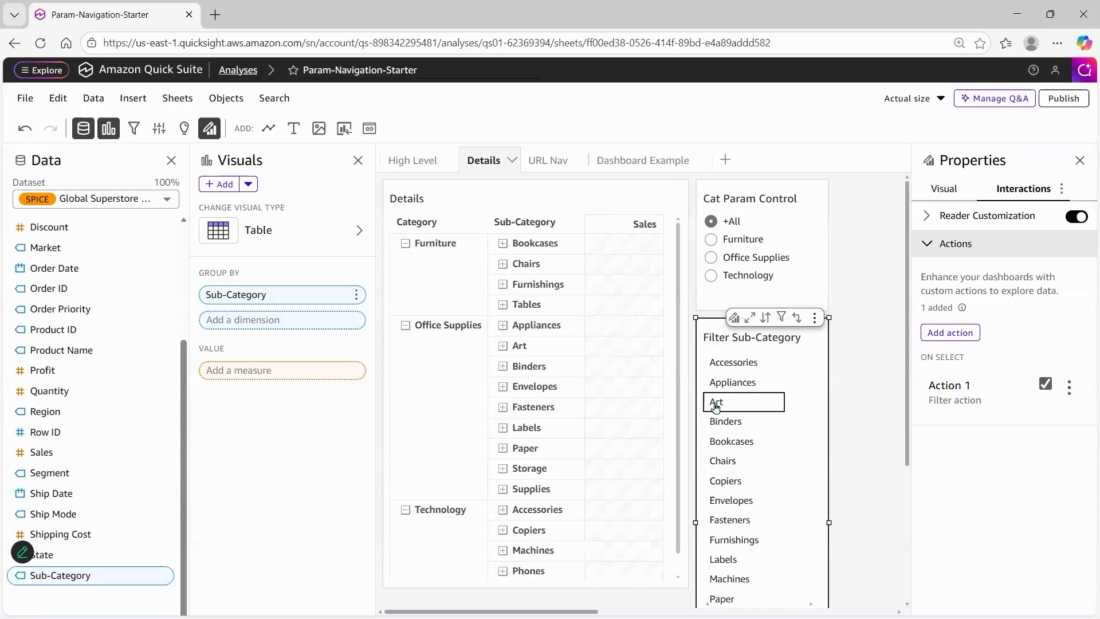
Test the Cat Param Control with Furniture and Office Supplies, and set it back to +All
left_click(711, 240)
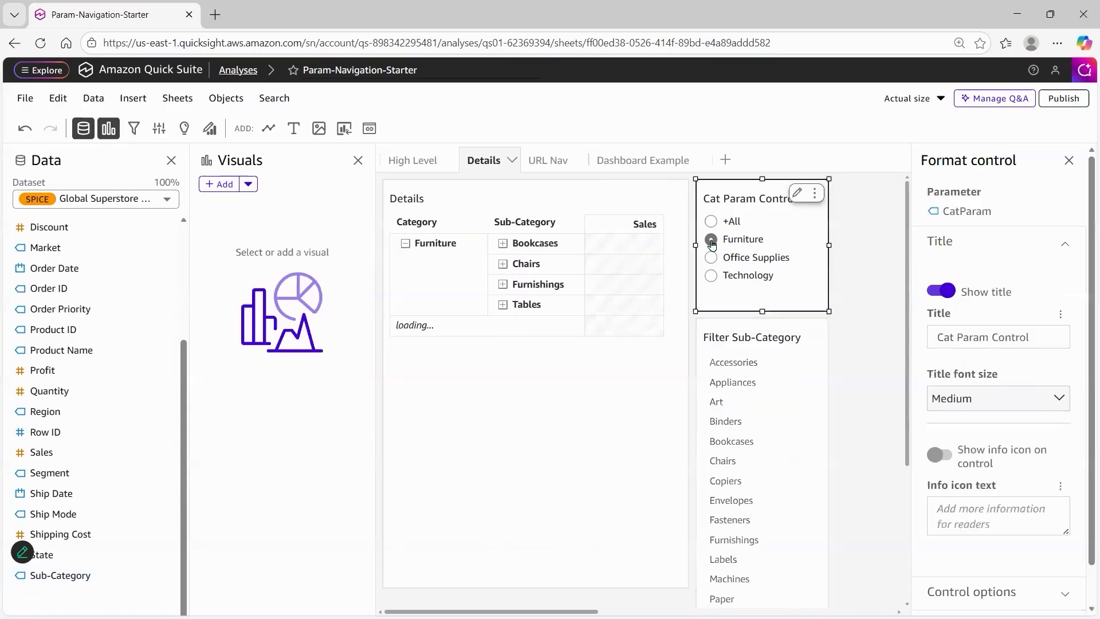
left_click(710, 259)
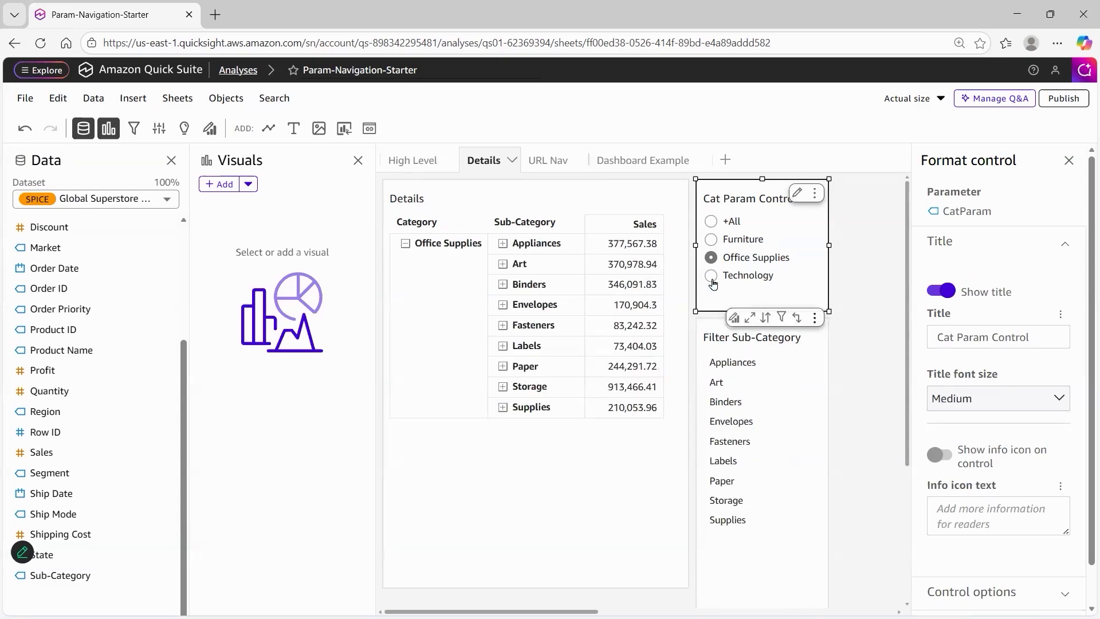
left_click(711, 222)
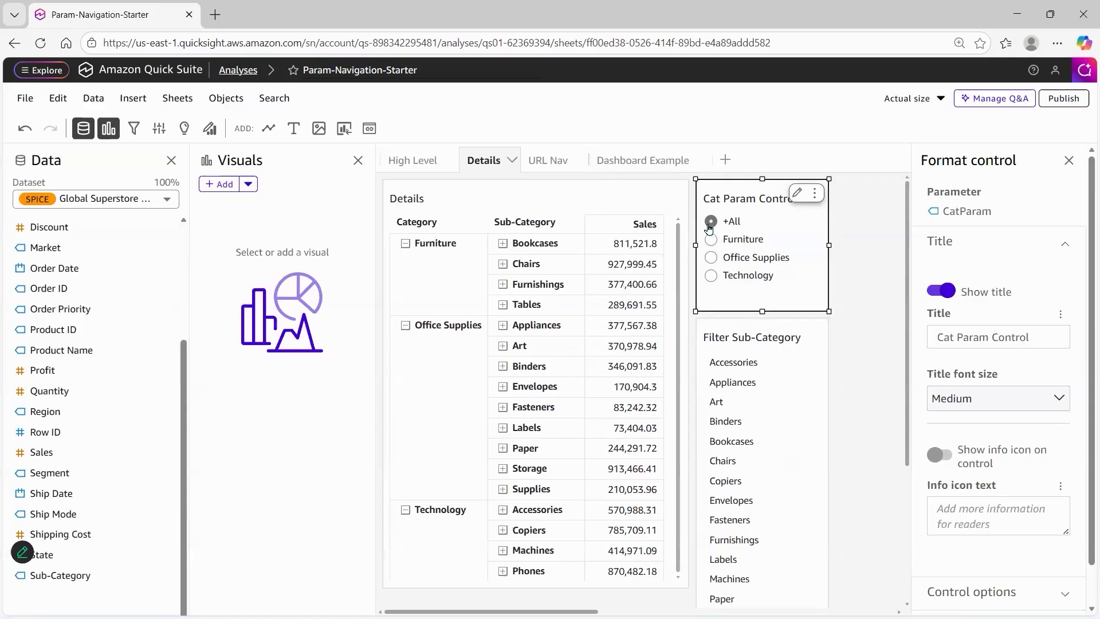
Add an action named Navigate to Details to the donut chart on the High Level sheet, activated as a menu option
left_click(424, 162)
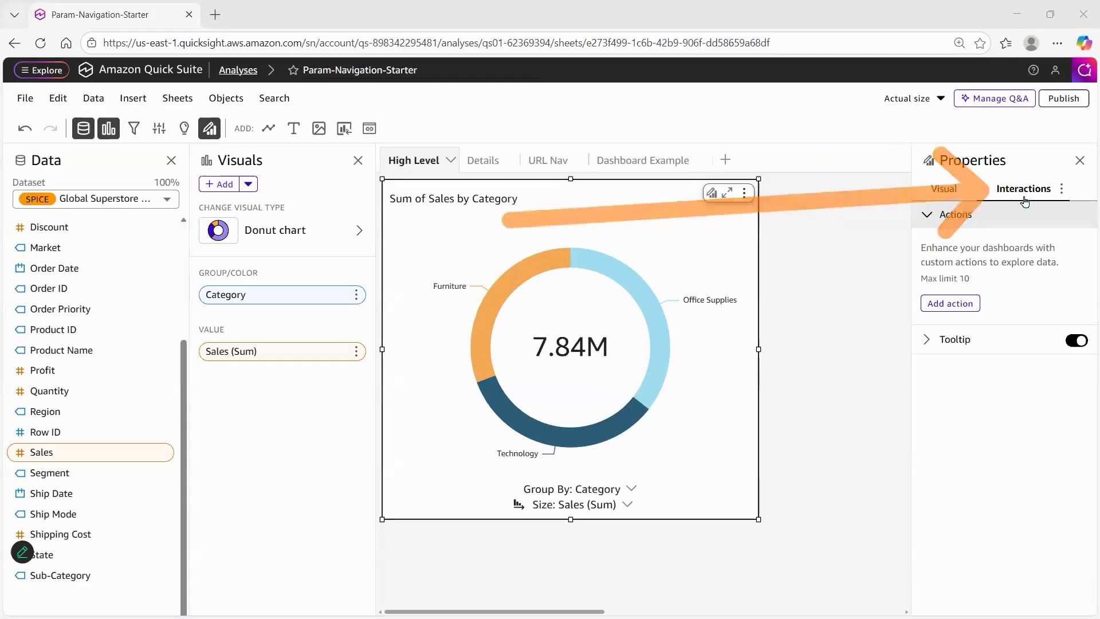
left_click(926, 215)
left_click(926, 221)
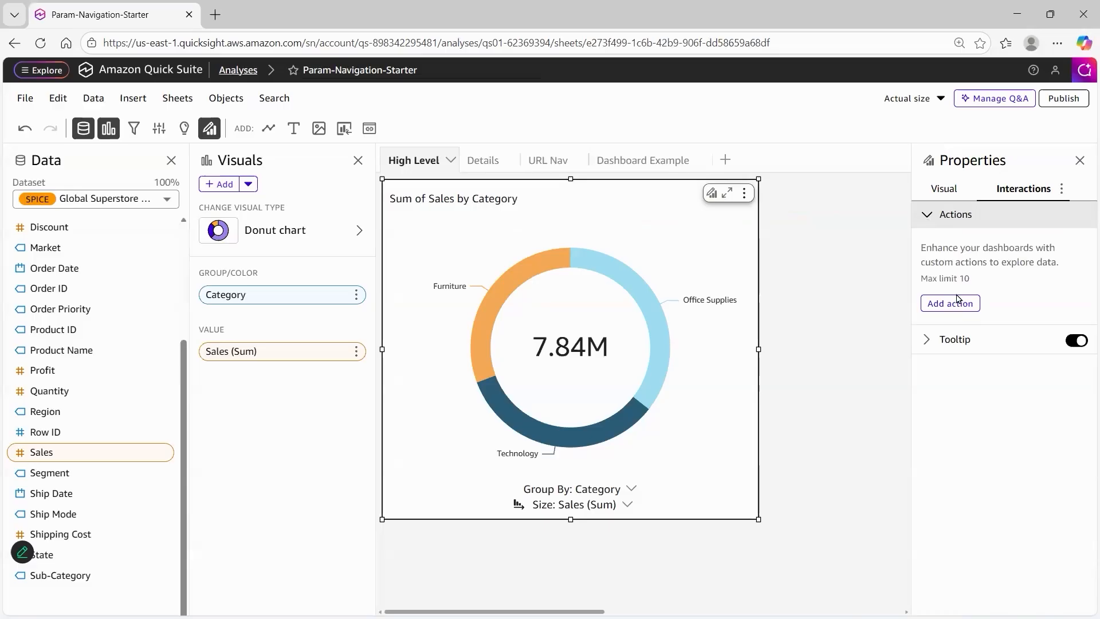
left_click(951, 303)
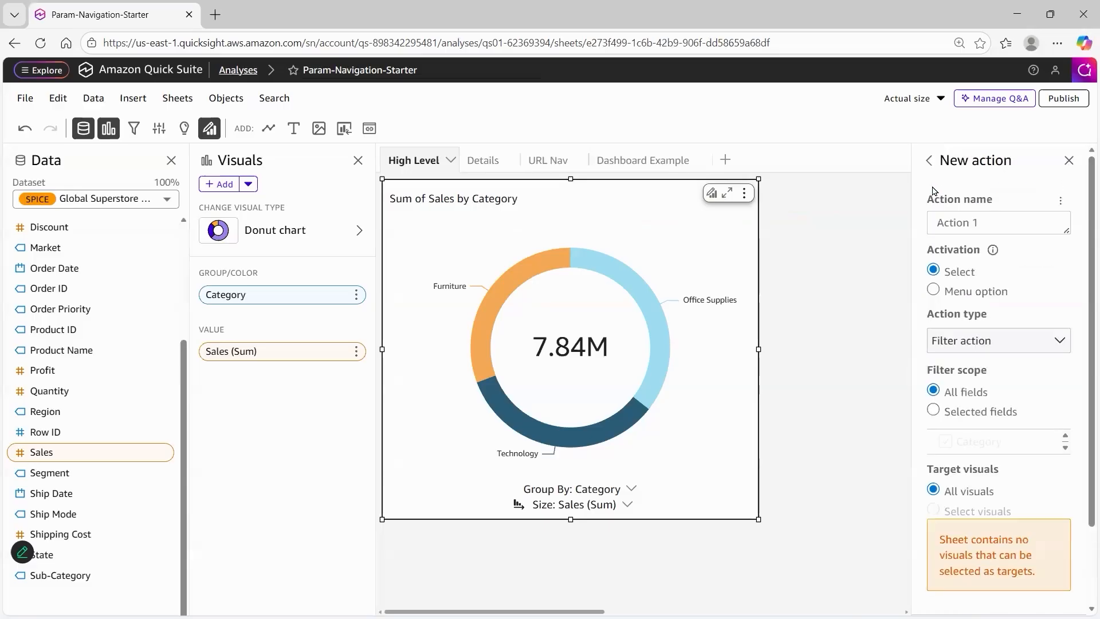
triple_click(1008, 224)
type("Navigate to Details")
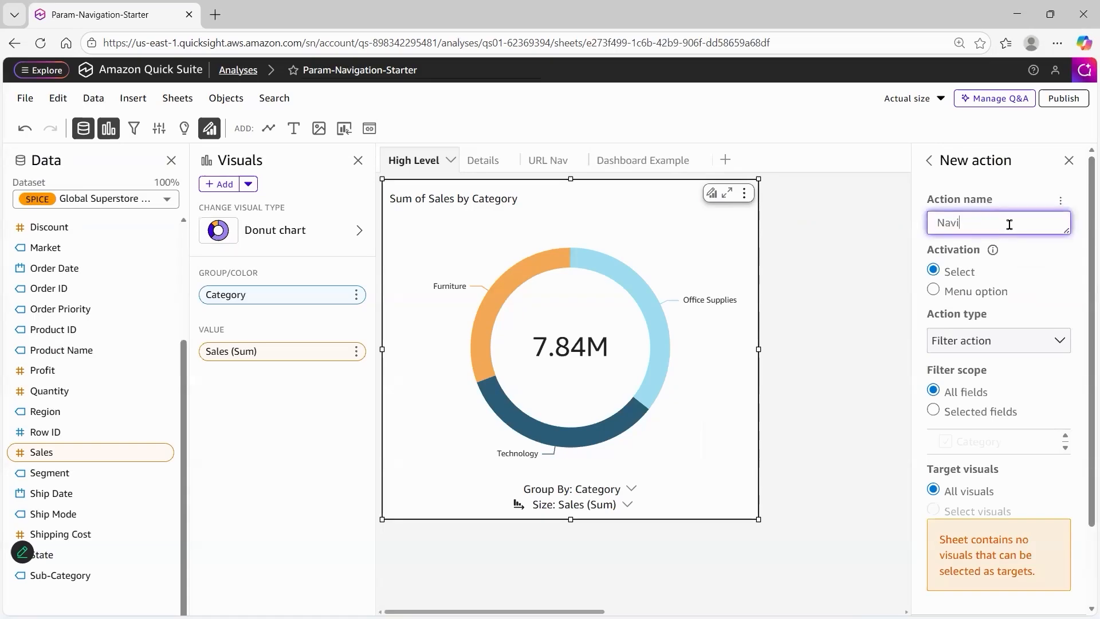
left_click(933, 291)
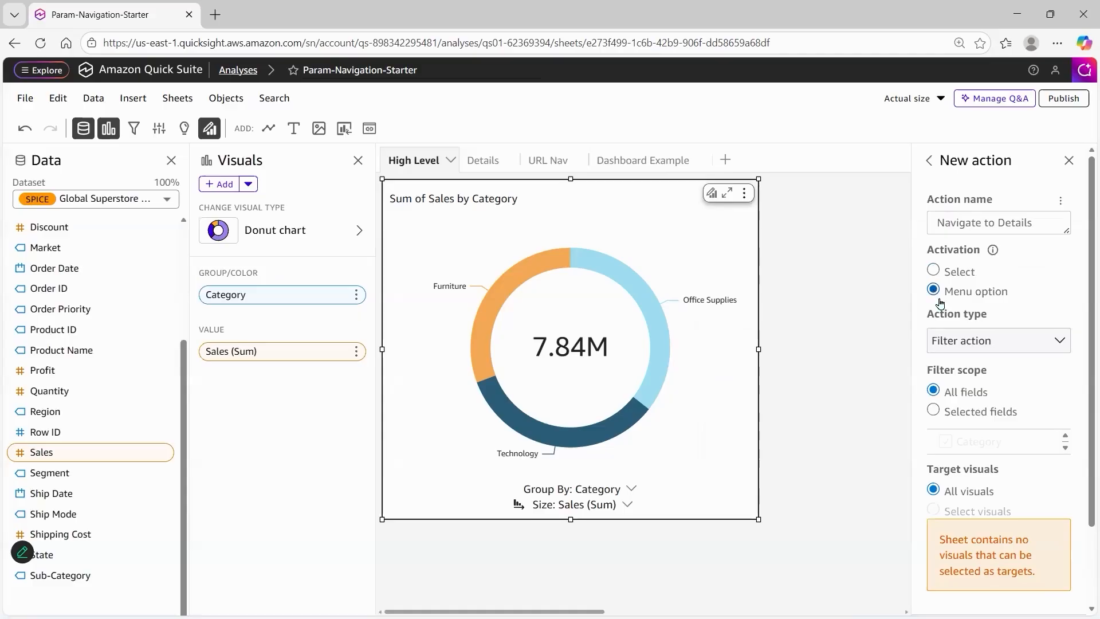
Make the new action a navigation action with Details as its target sheet
left_click(990, 344)
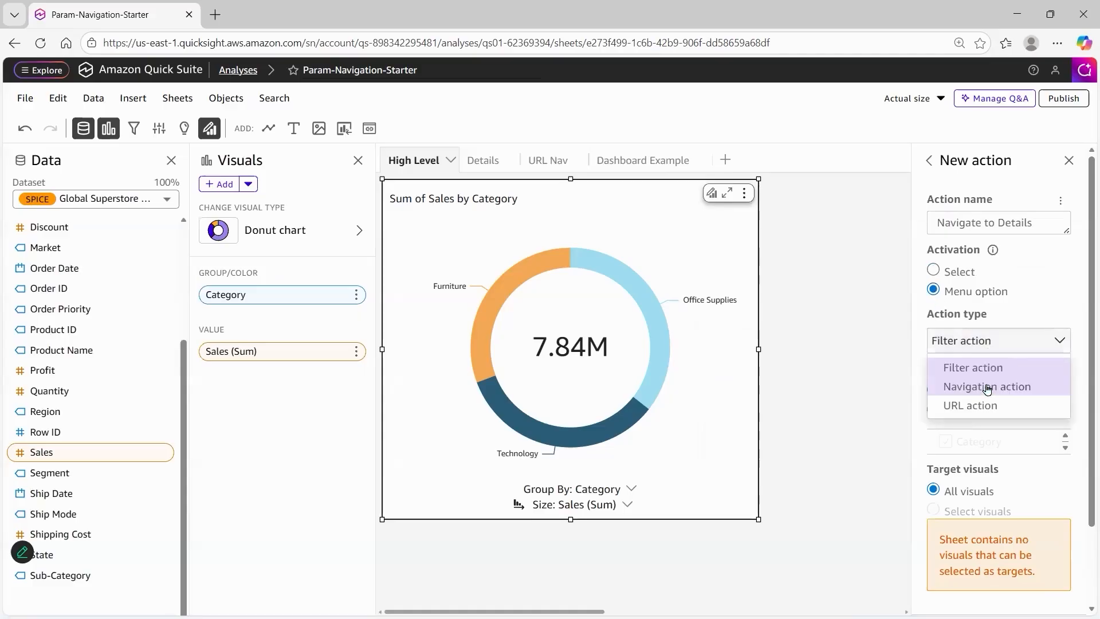
left_click(986, 387)
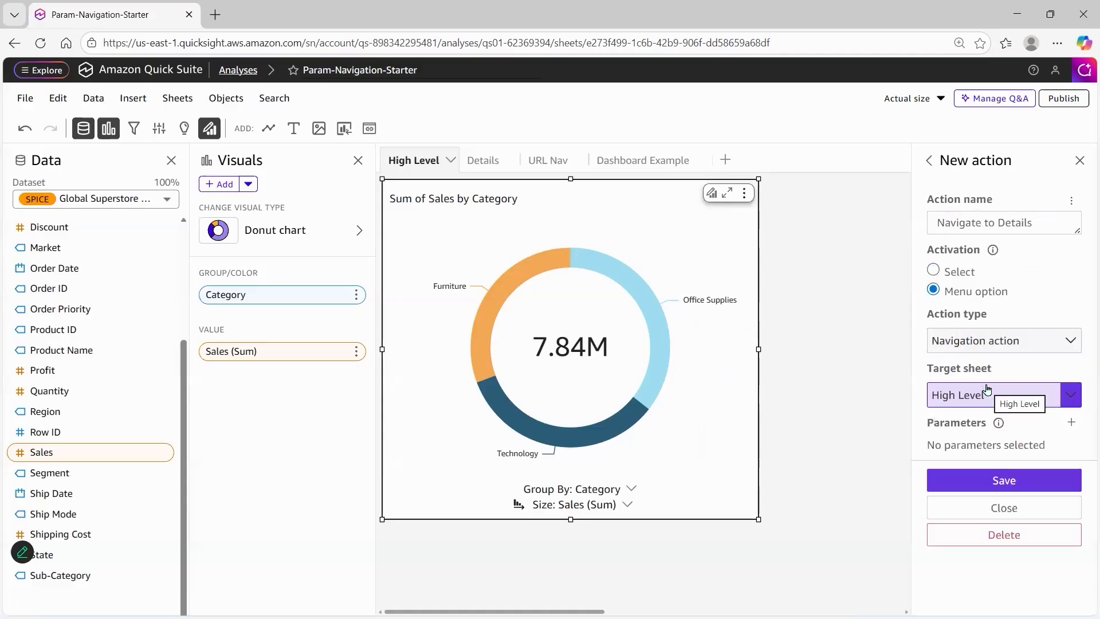
left_click(1029, 397)
left_click(959, 439)
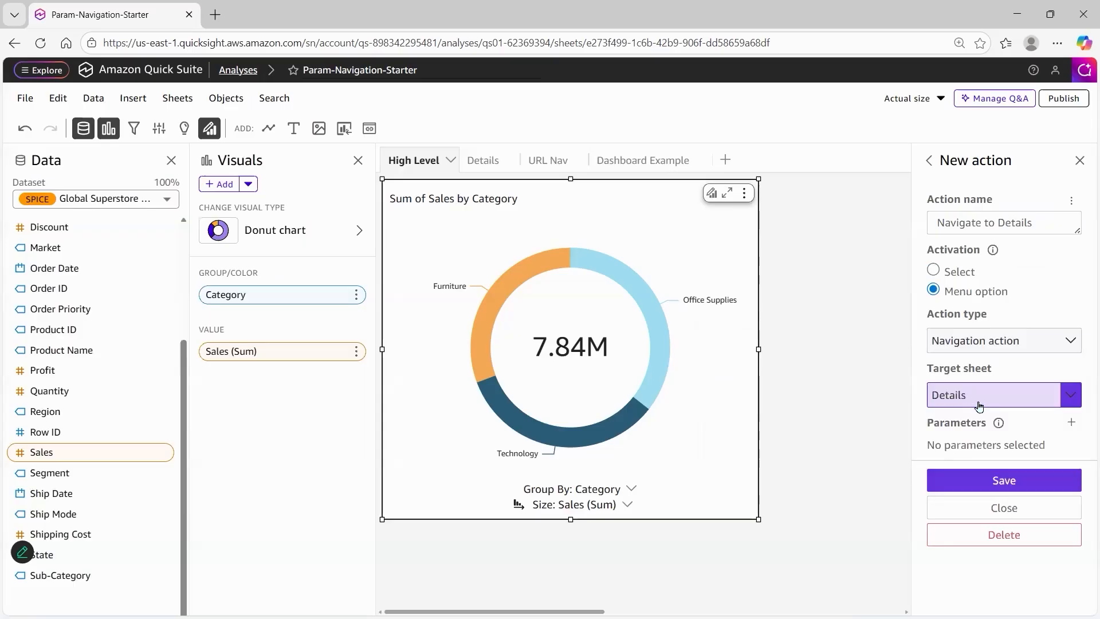
mouse_move(865, 432)
left_mouse_down()
mouse_move(675, 318)
mouse_move(521, 175)
left_mouse_up()
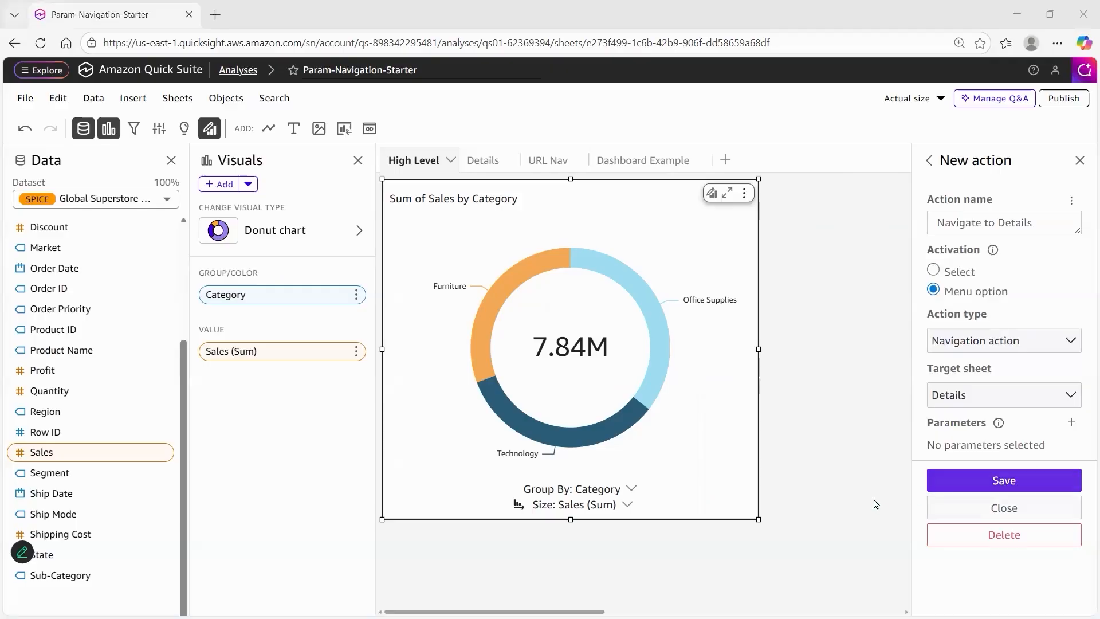
Pass the CatParam parameter in the navigation action with the Category field as its value, and save the action
mouse_move(873, 505)
left_mouse_down()
mouse_move(1055, 453)
mouse_move(1058, 434)
left_mouse_up()
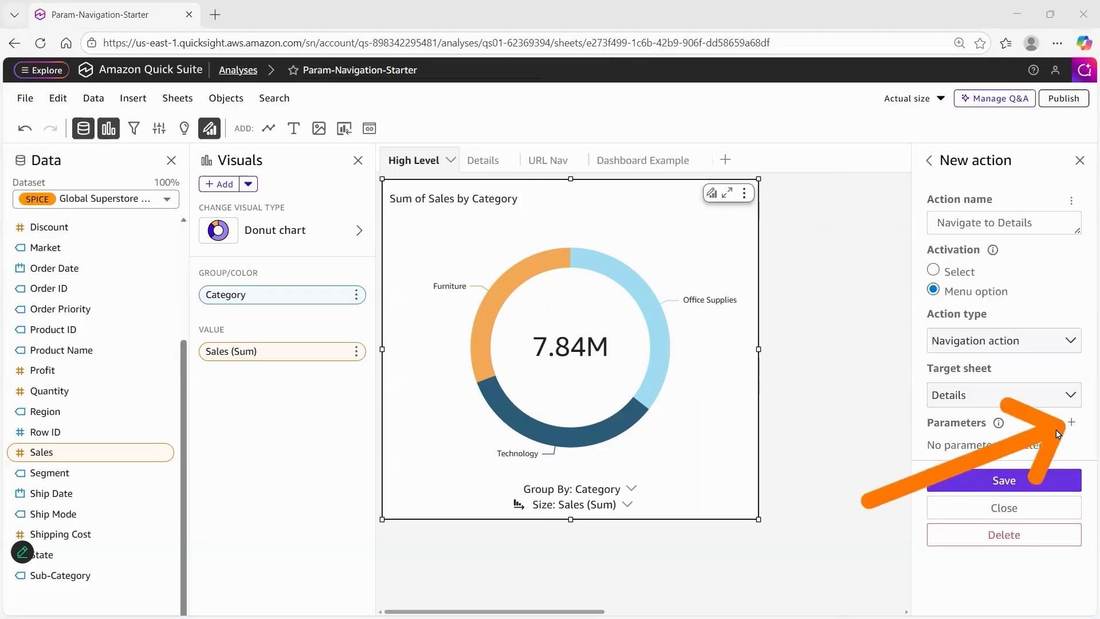
left_click(1071, 423)
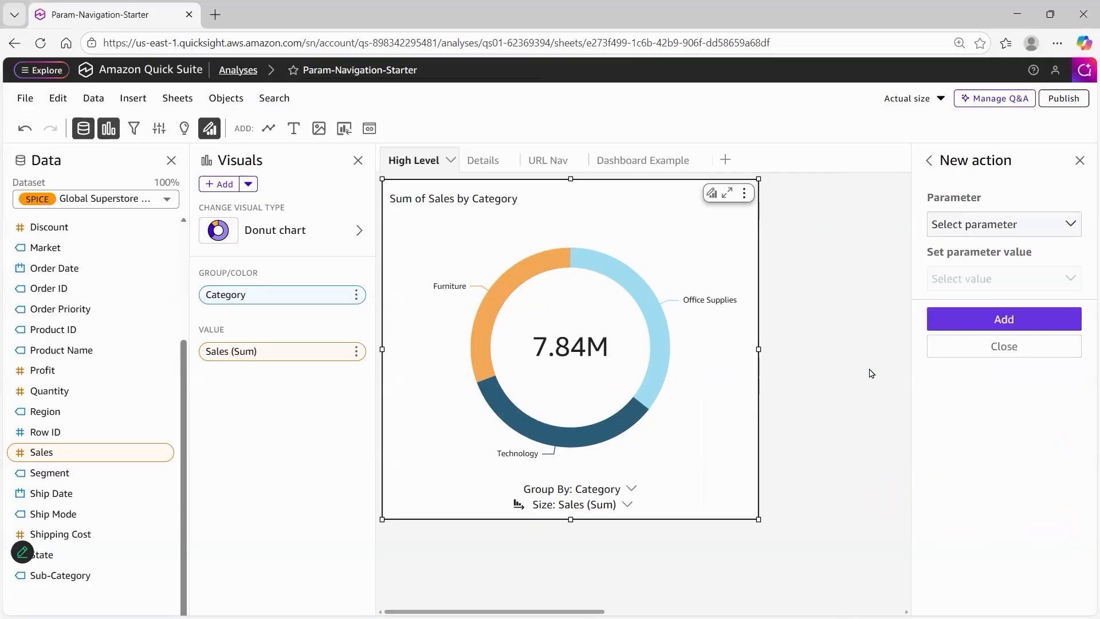
left_click(1068, 227)
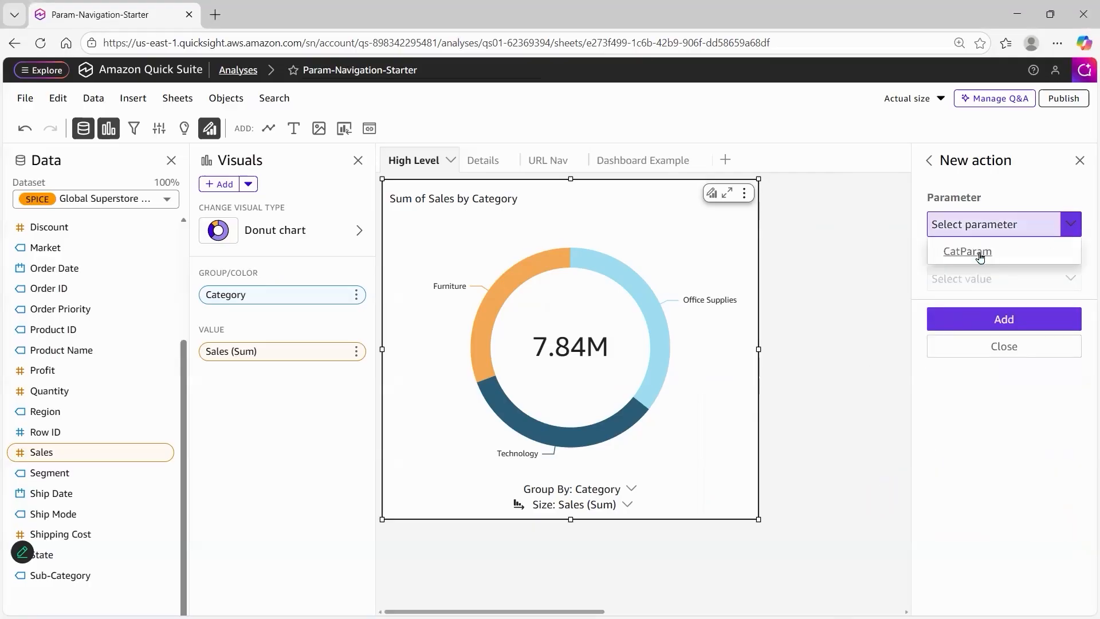
left_click(978, 250)
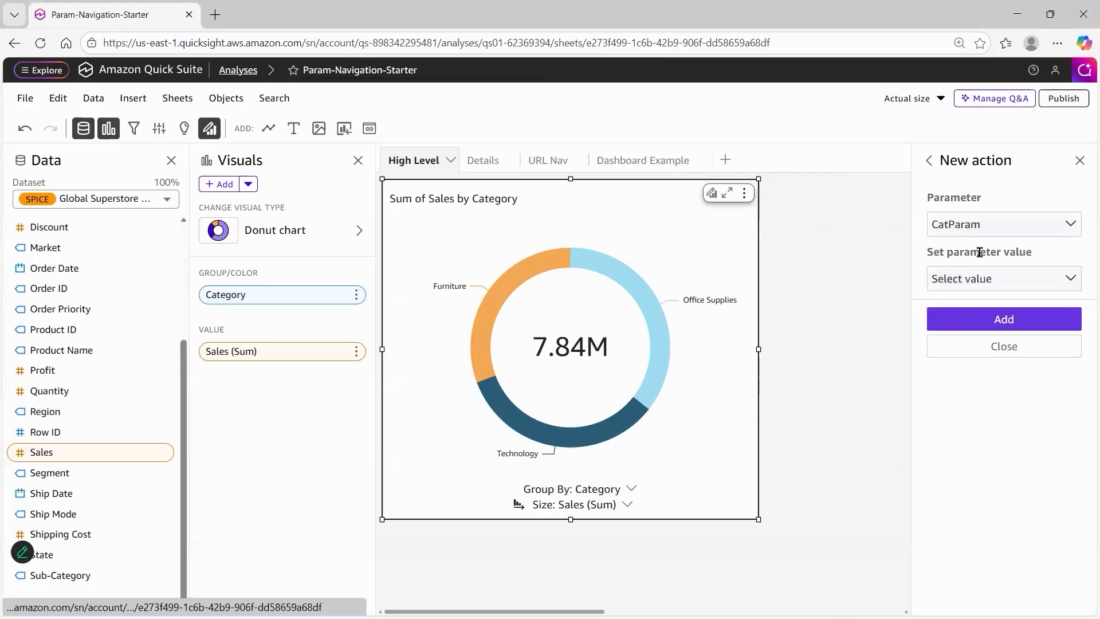
left_click(1073, 284)
left_click(1007, 352)
left_click(992, 320)
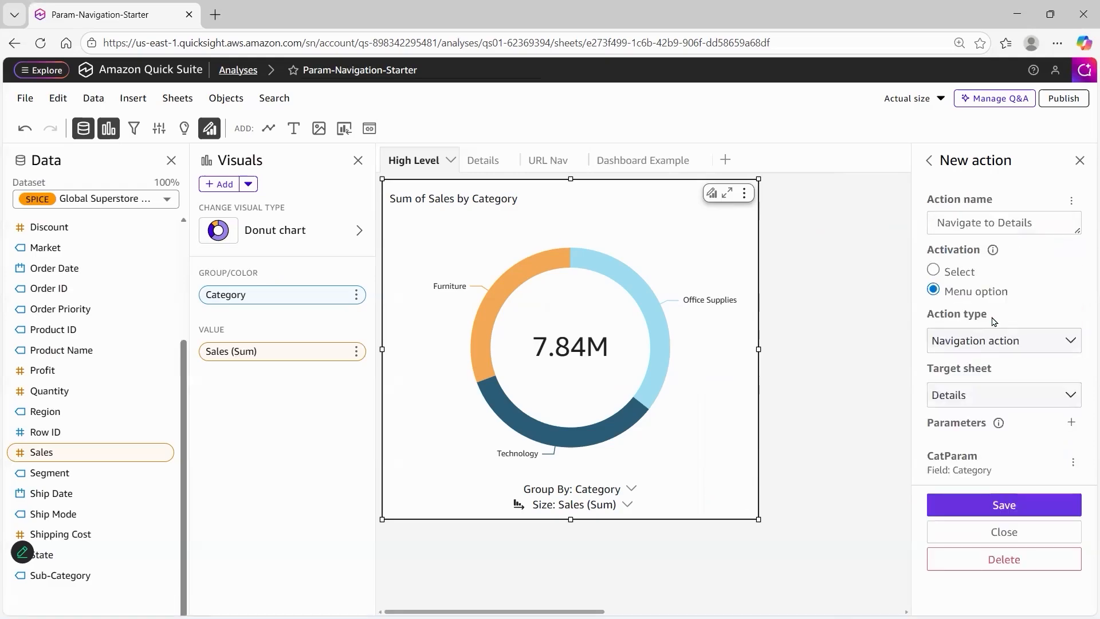
left_click(985, 511)
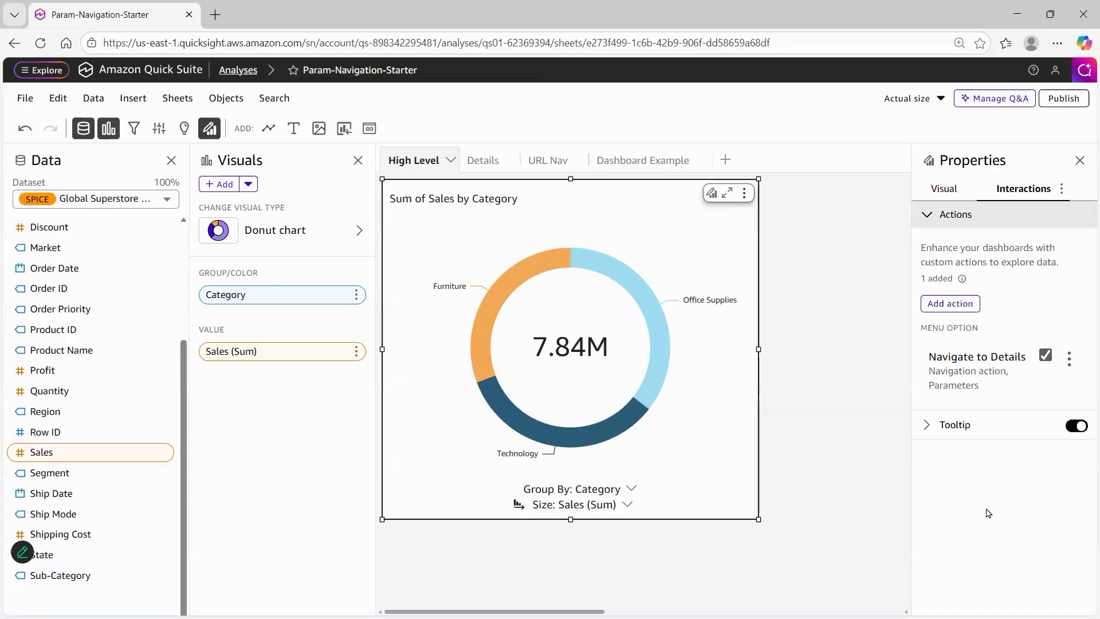
Test the Navigate to Details action from the Technology slice of the donut chart
left_click(584, 439)
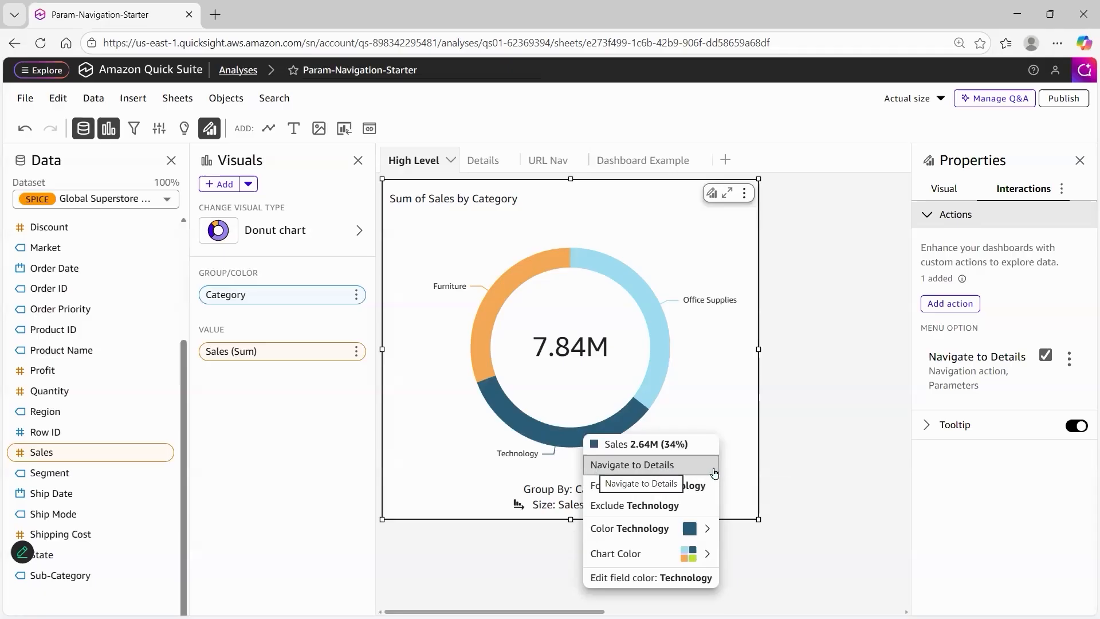
left_click(684, 471)
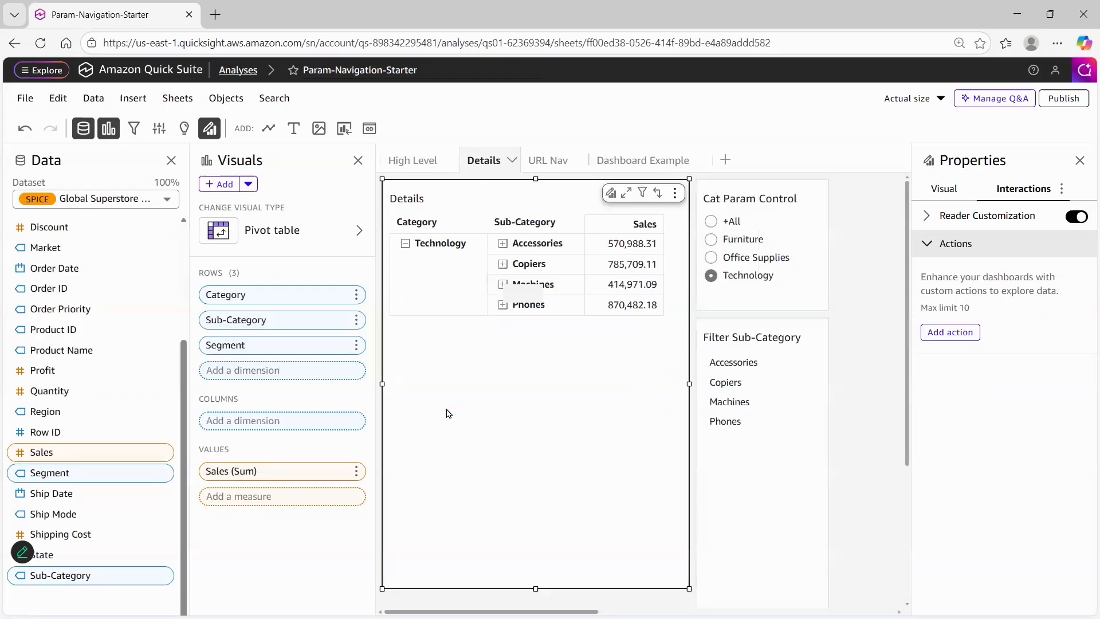
mouse_move(451, 415)
left_mouse_down()
mouse_move(429, 261)
mouse_move(645, 291)
mouse_move(701, 288)
mouse_move(706, 241)
mouse_move(692, 345)
mouse_move(700, 421)
mouse_move(702, 359)
mouse_move(699, 425)
mouse_move(702, 371)
left_mouse_up()
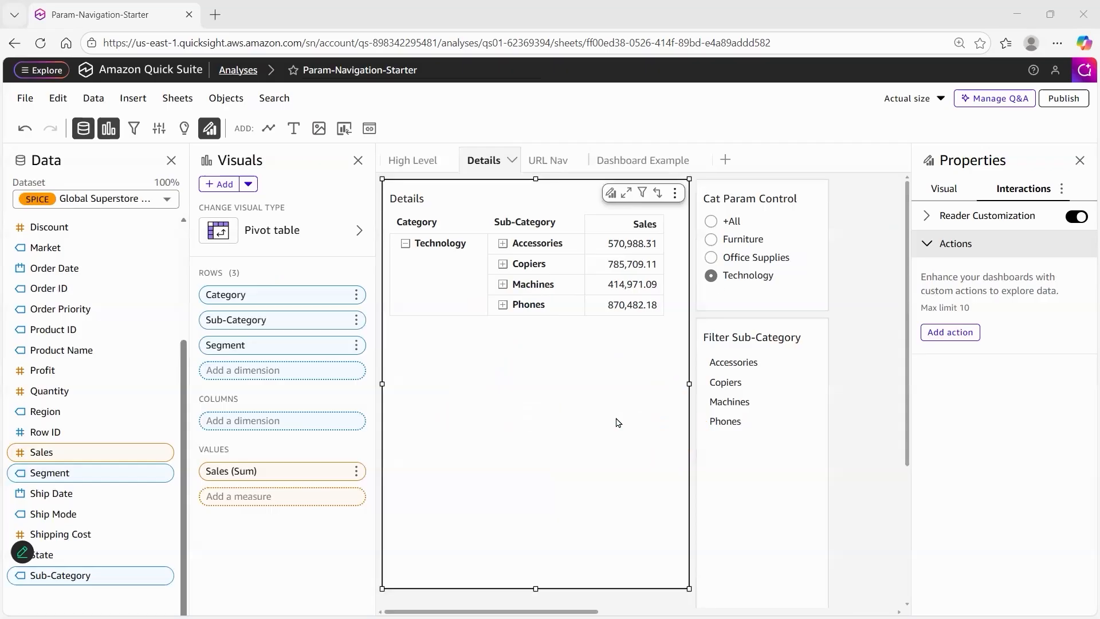
Reset the Cat Param Control to +All, and test Navigate to Details from the High Level donut chart's Furniture slice
left_click(711, 225)
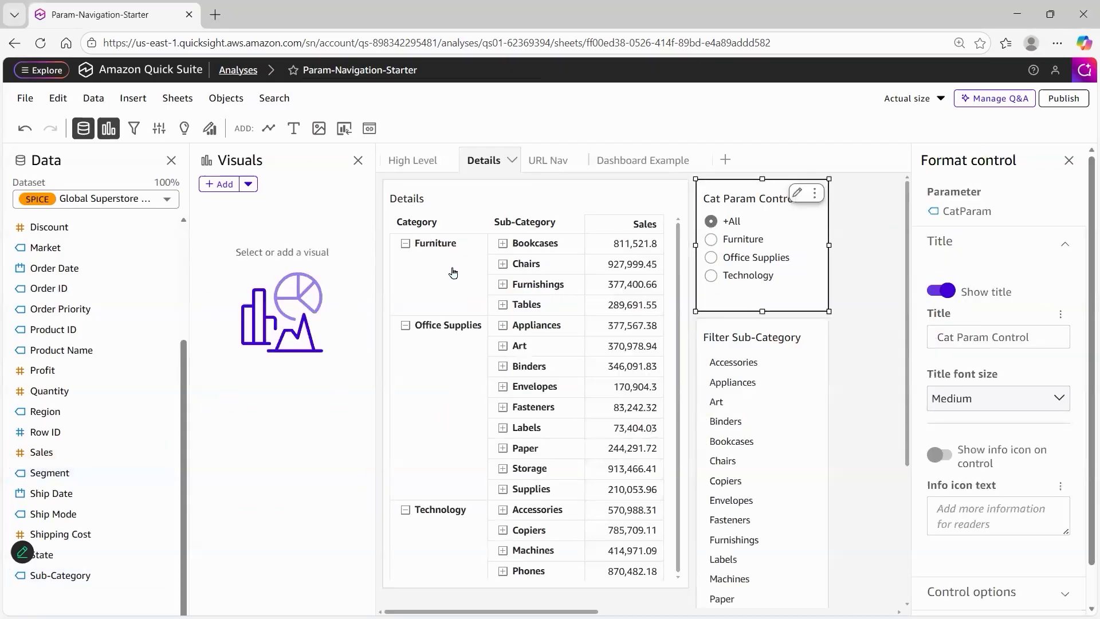
left_click(423, 162)
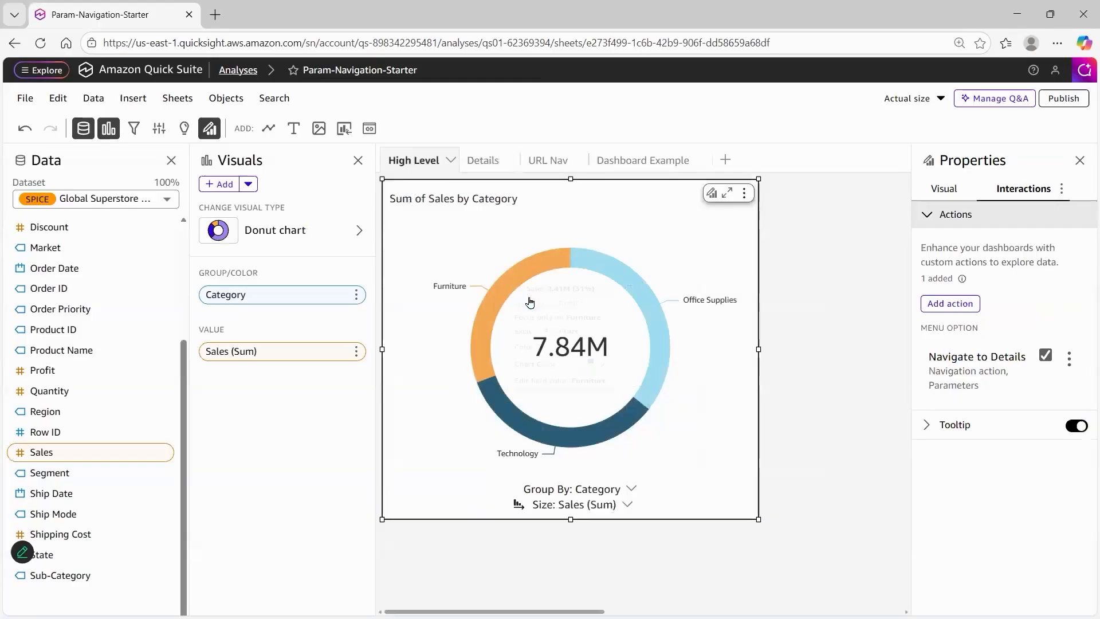
left_click(533, 303)
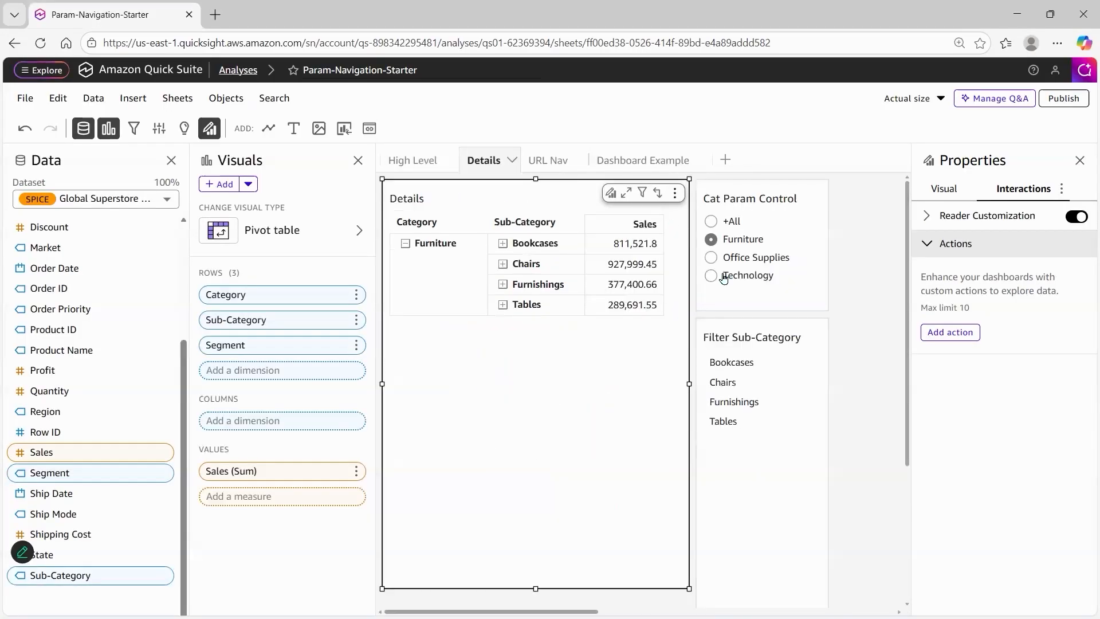